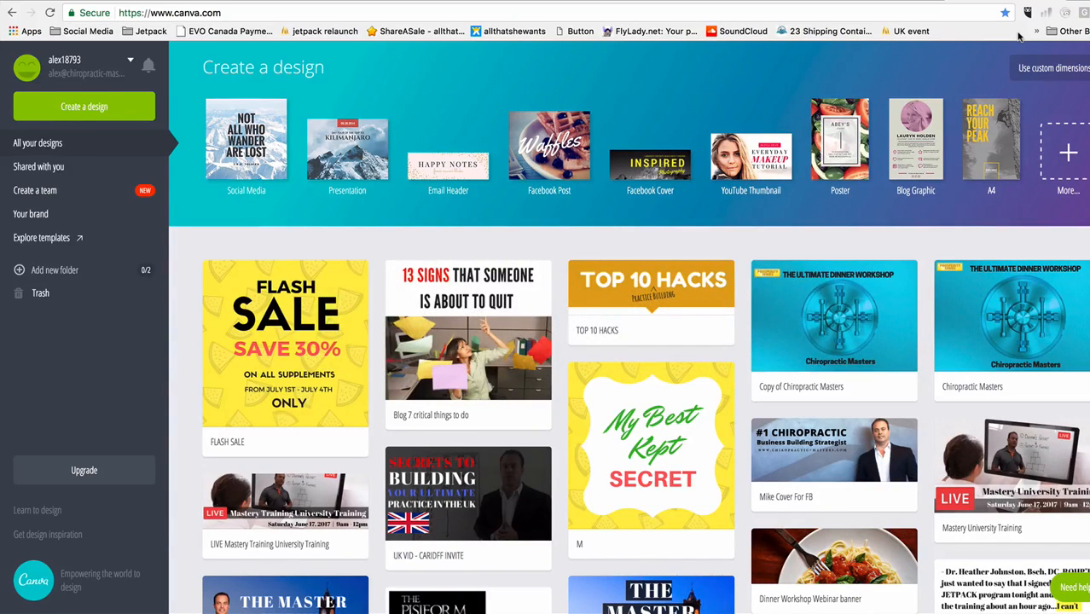
- Create a new design with custom dimensions of 8.5 x 11 in
{"action": "left_click", "coordinate": [94, 108]}
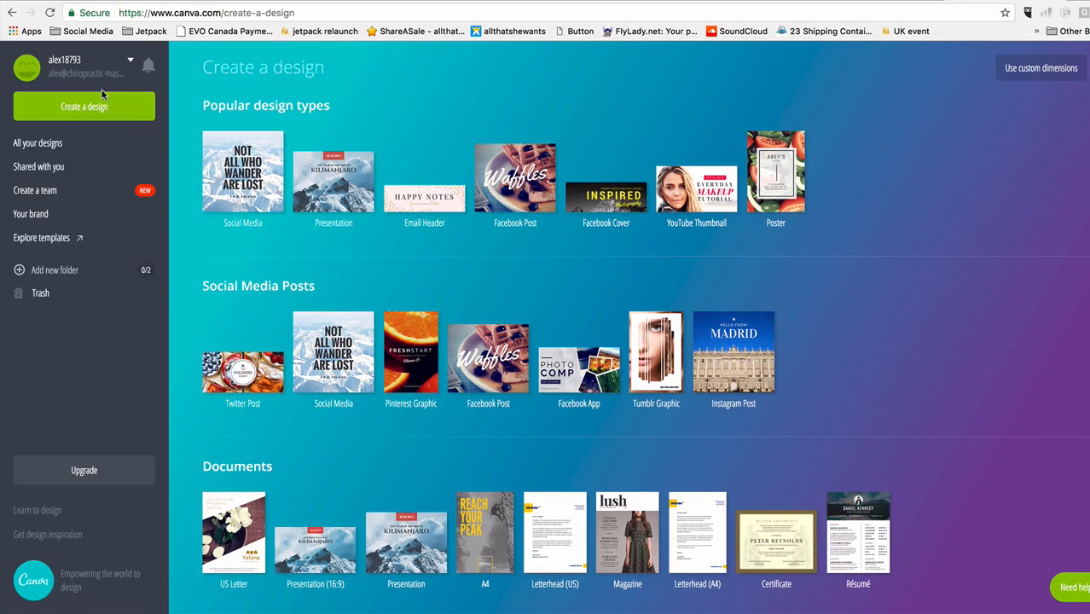
{"action": "left_click", "coordinate": [1022, 72]}
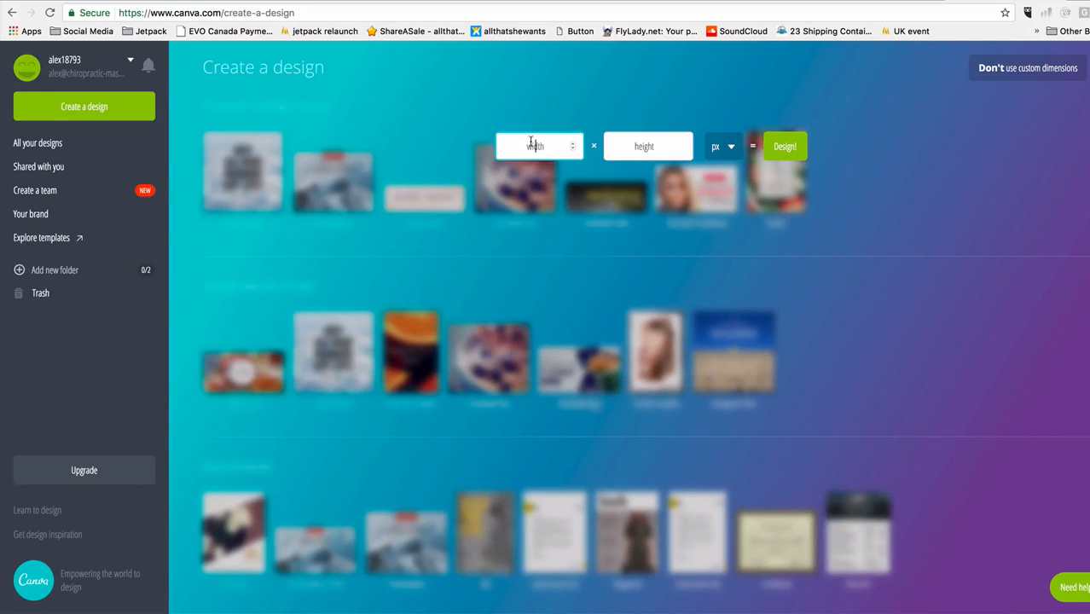
{"action": "left_click", "coordinate": [722, 147]}
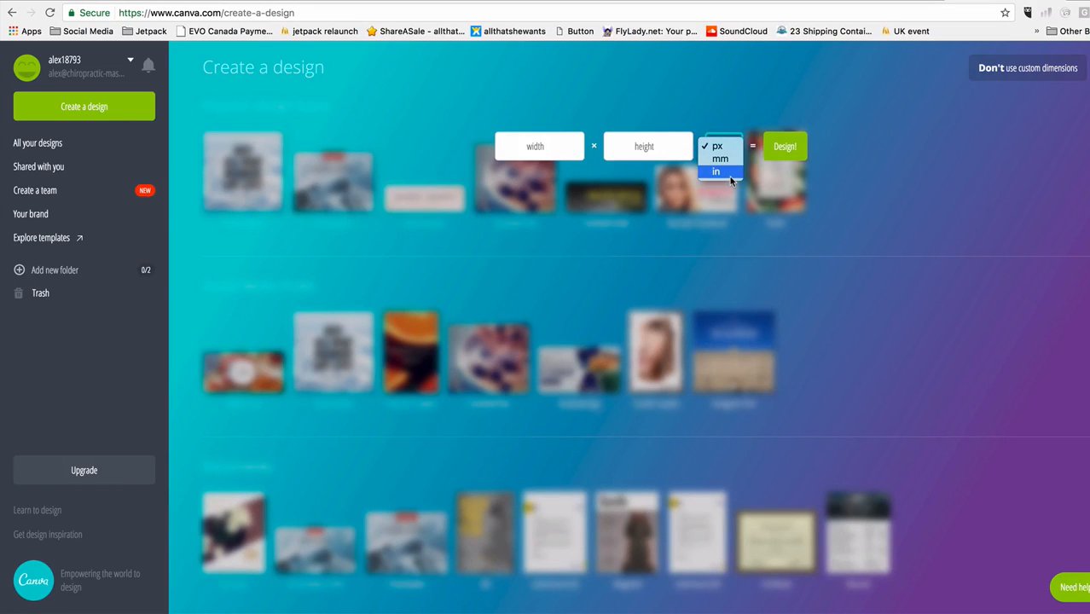
{"action": "left_click", "coordinate": [719, 171]}
{"action": "left_click", "coordinate": [563, 146]}
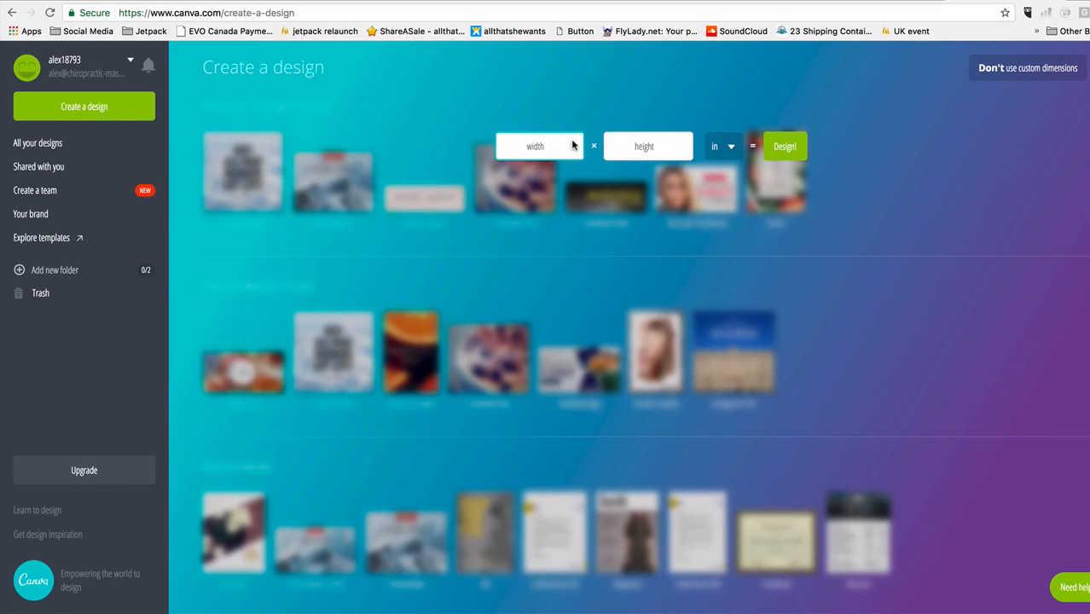
{"action": "type", "text": "8.5"}
{"action": "left_click", "coordinate": [647, 146]}
{"action": "type", "text": "11"}
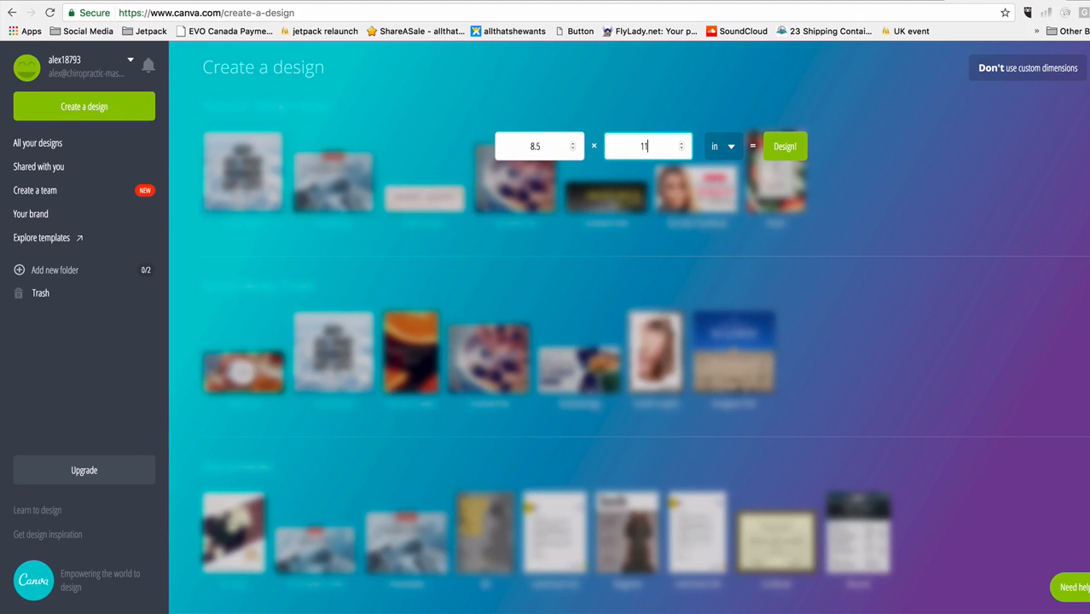
{"action": "left_click", "coordinate": [771, 149]}
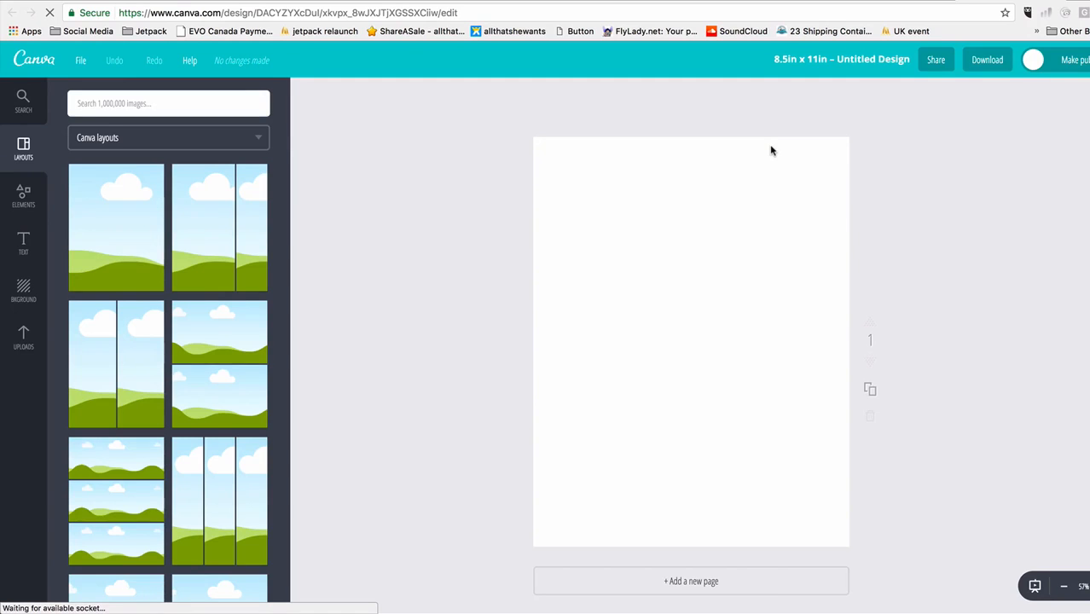
- Return to the home page and start a new blank Social Media design
{"action": "left_click", "coordinate": [34, 60]}
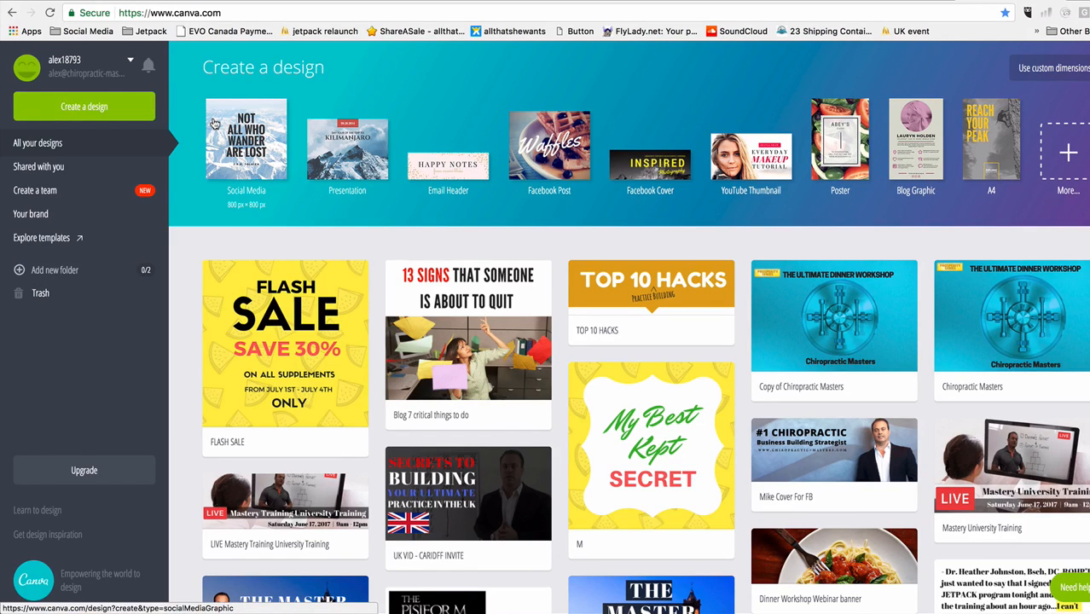
{"action": "left_click", "coordinate": [214, 124]}
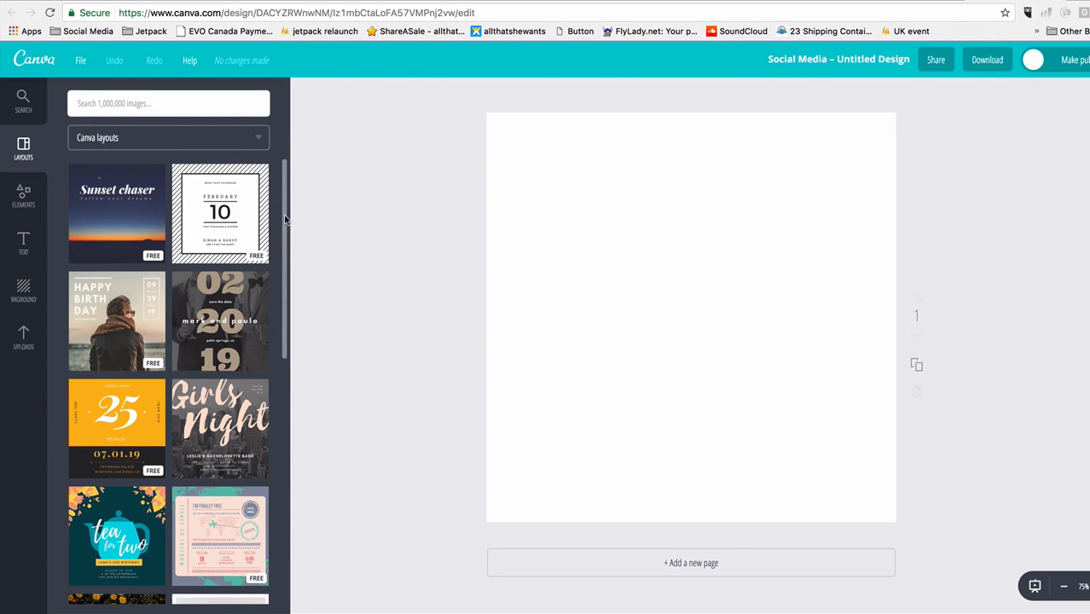
- Apply the "Buy 1 Get 1 Free" winter coffee layout to the blank page
{"action": "scroll", "coordinate": [281, 275], "scroll_direction": "down", "scroll_amount": 3}
{"action": "scroll", "coordinate": [282, 281], "scroll_direction": "down", "scroll_amount": 1}
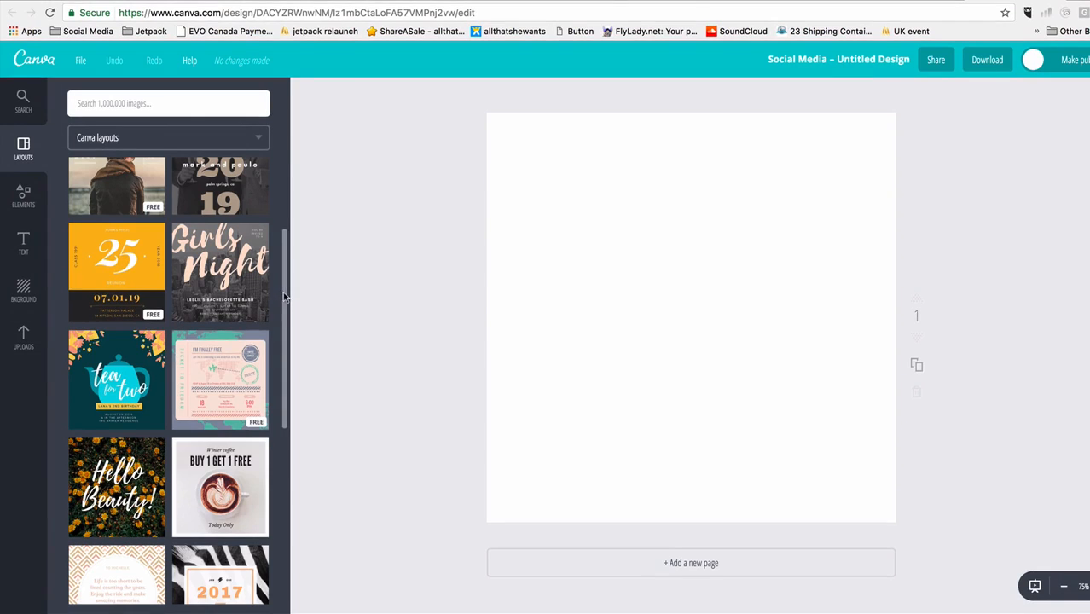
{"action": "scroll", "coordinate": [286, 320], "scroll_direction": "down", "scroll_amount": 2}
{"action": "left_click_drag", "start_coordinate": [287, 323], "coordinate": [301, 245]}
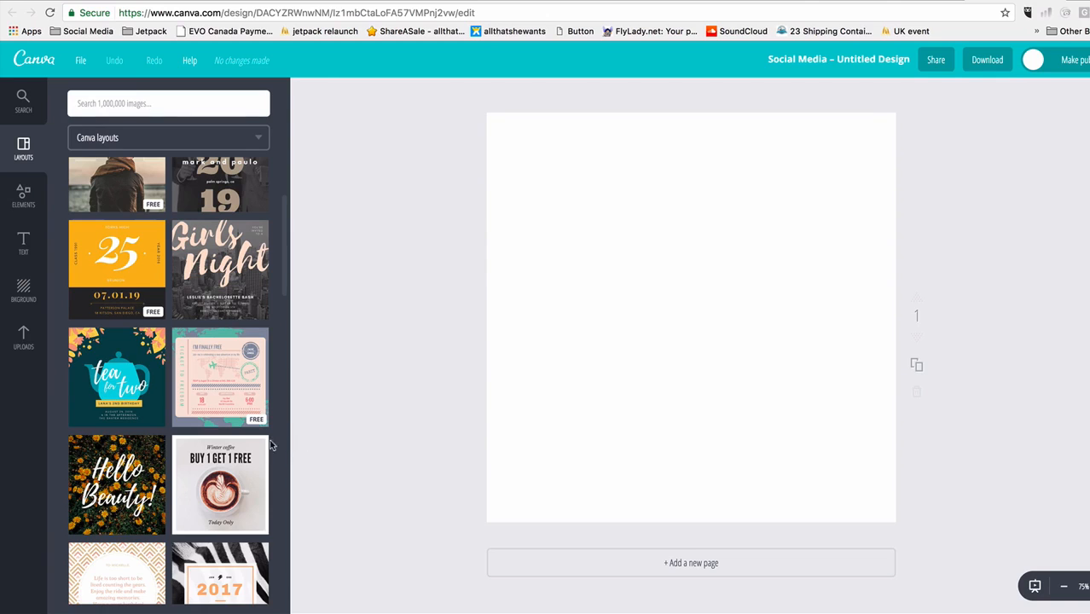
{"action": "left_click", "coordinate": [256, 525]}
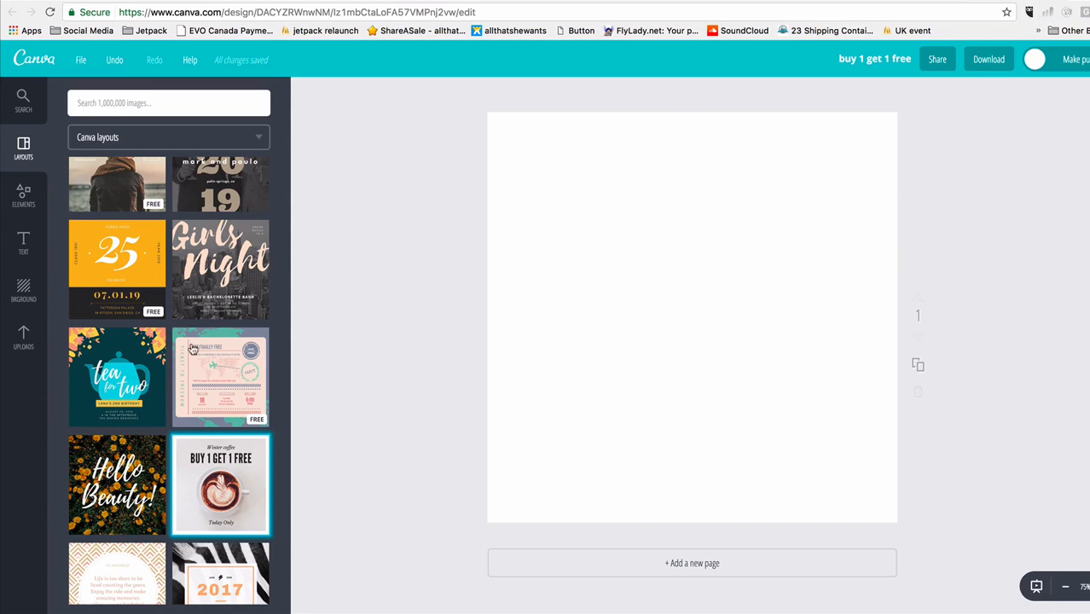
- Browse the free photos offered among the design elements
{"action": "left_click", "coordinate": [41, 199]}
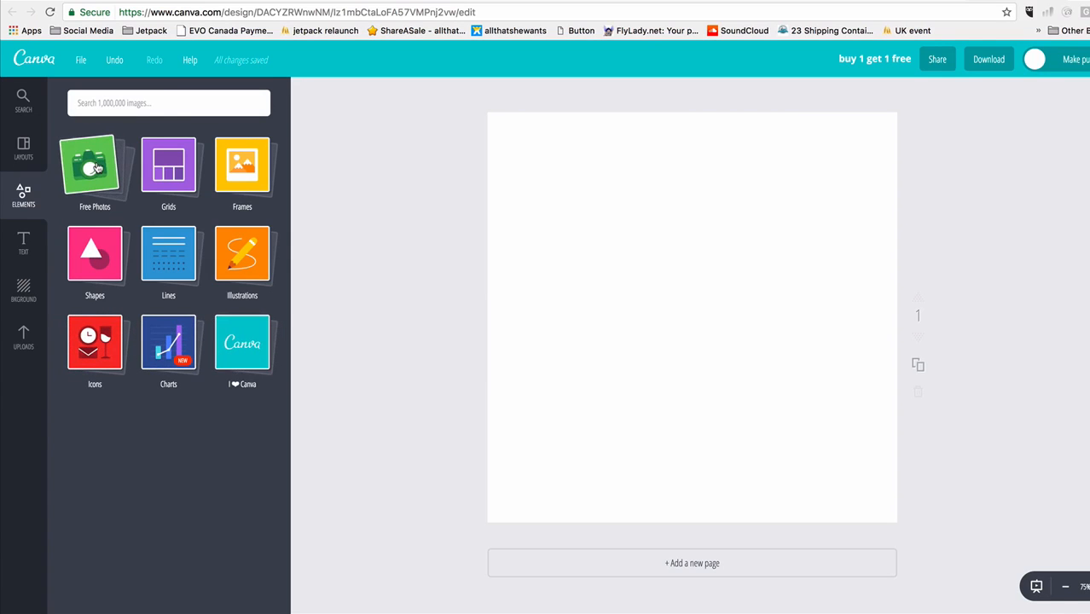
{"action": "left_click", "coordinate": [99, 155]}
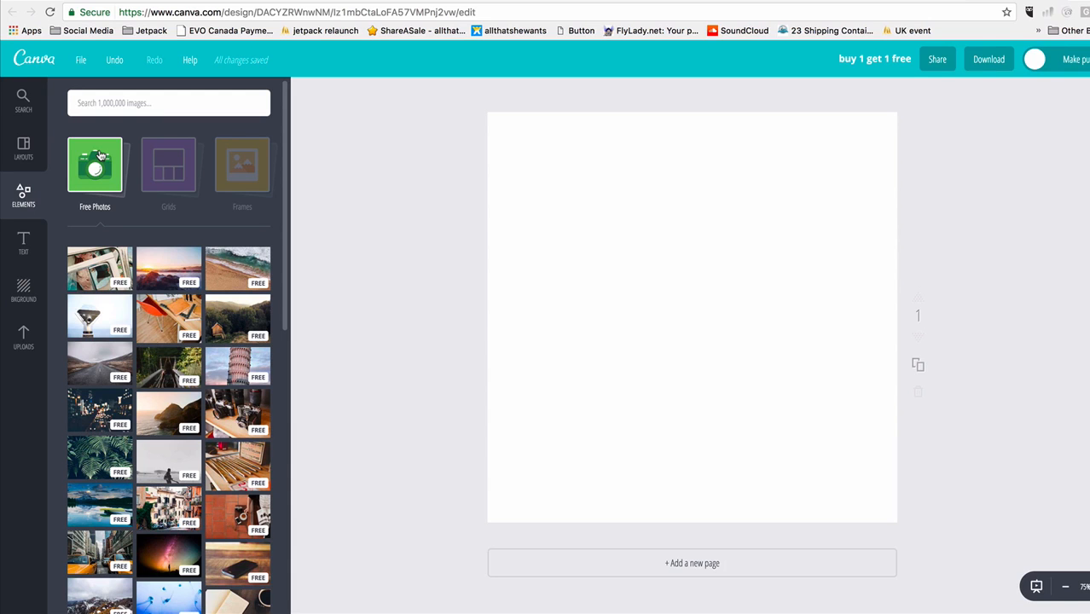
{"action": "left_click", "coordinate": [100, 156]}
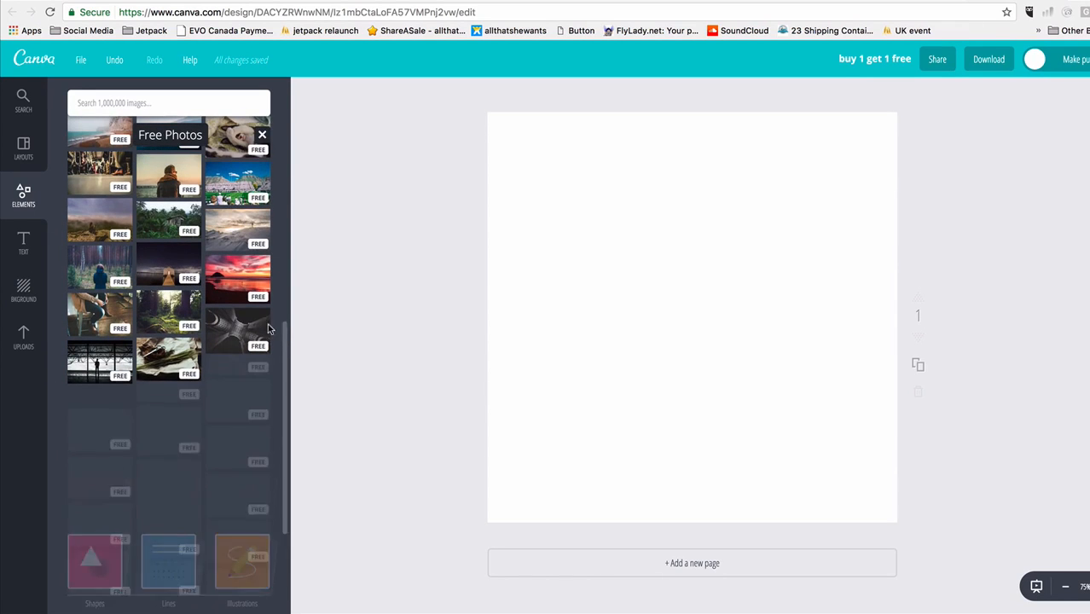
{"action": "scroll", "coordinate": [260, 350], "scroll_direction": "down", "scroll_amount": 5}
{"action": "scroll", "coordinate": [260, 350], "scroll_direction": "down", "scroll_amount": 10}
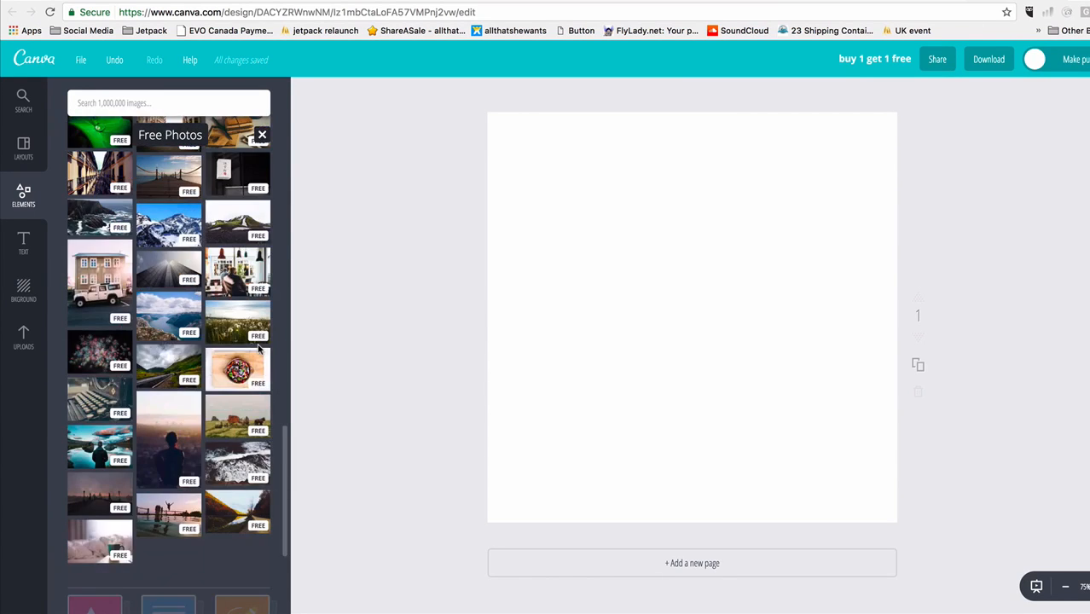
{"action": "scroll", "coordinate": [261, 350], "scroll_direction": "down", "scroll_amount": 10}
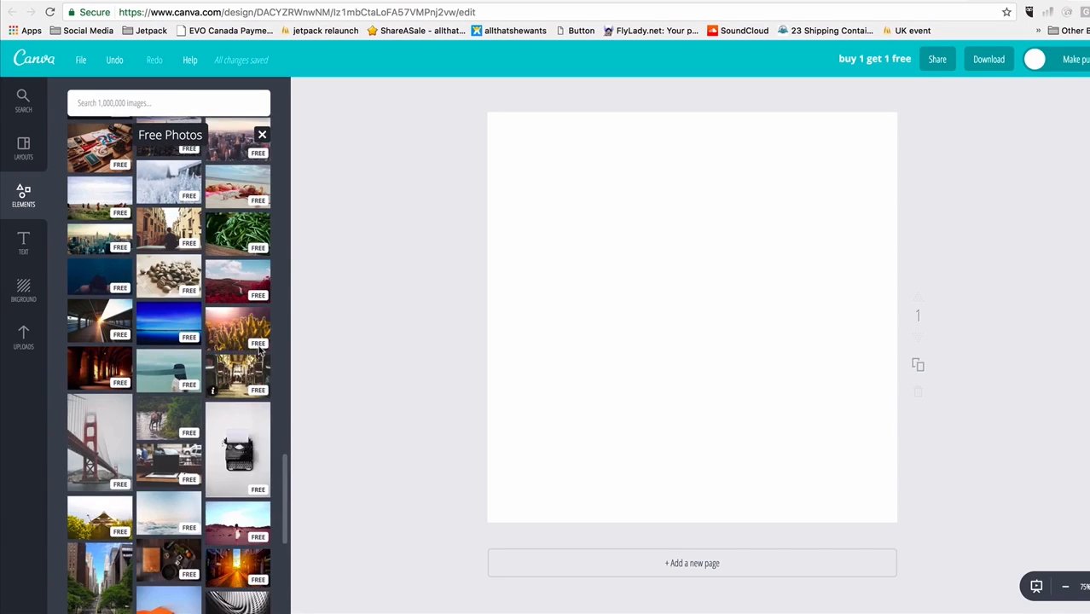
{"action": "scroll", "coordinate": [260, 350], "scroll_direction": "up", "scroll_amount": 15}
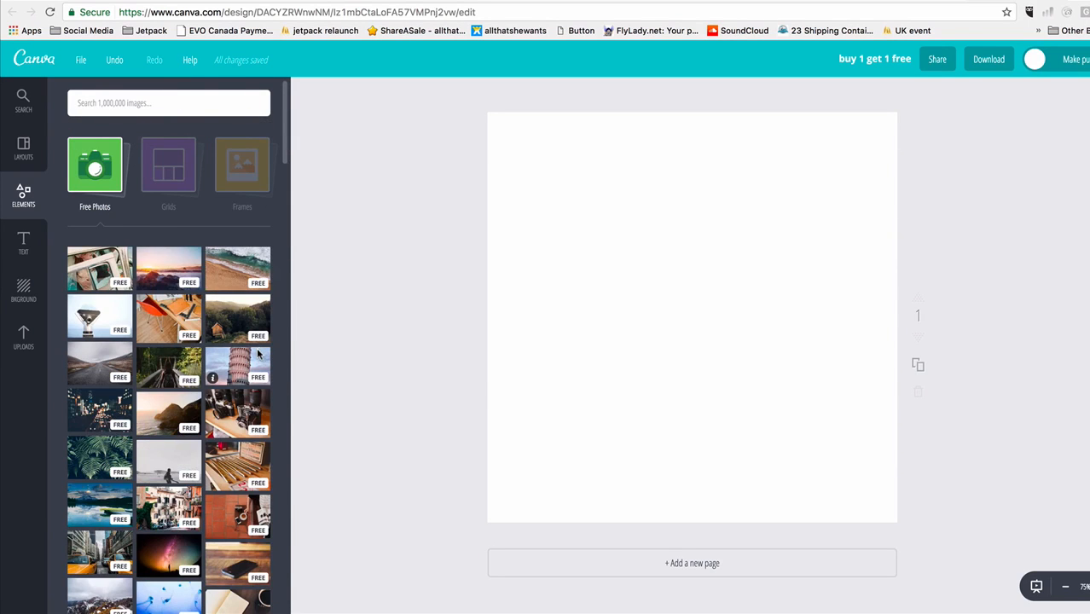
- Add a two-column grid with a wide left cell and fill that cell with the free beach and waves photo
{"action": "left_click", "coordinate": [169, 156]}
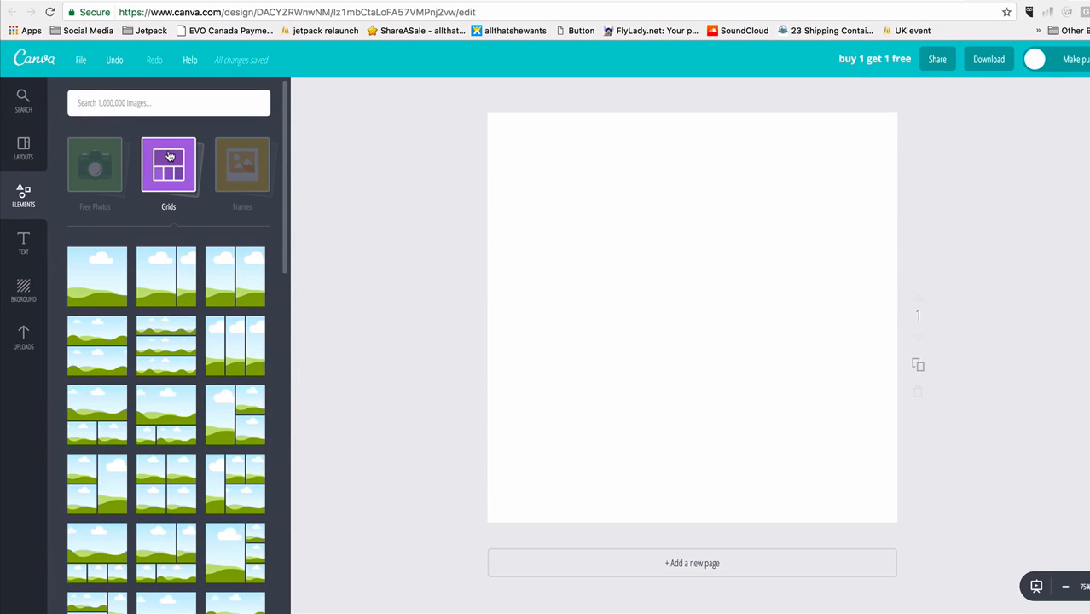
{"action": "left_click", "coordinate": [166, 260]}
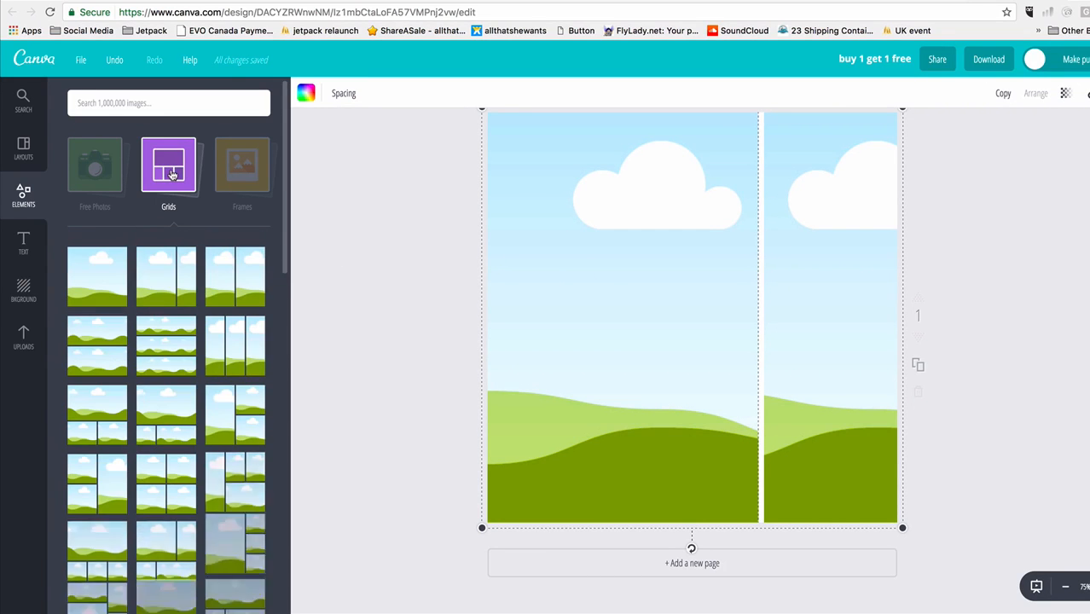
{"action": "left_click", "coordinate": [115, 171]}
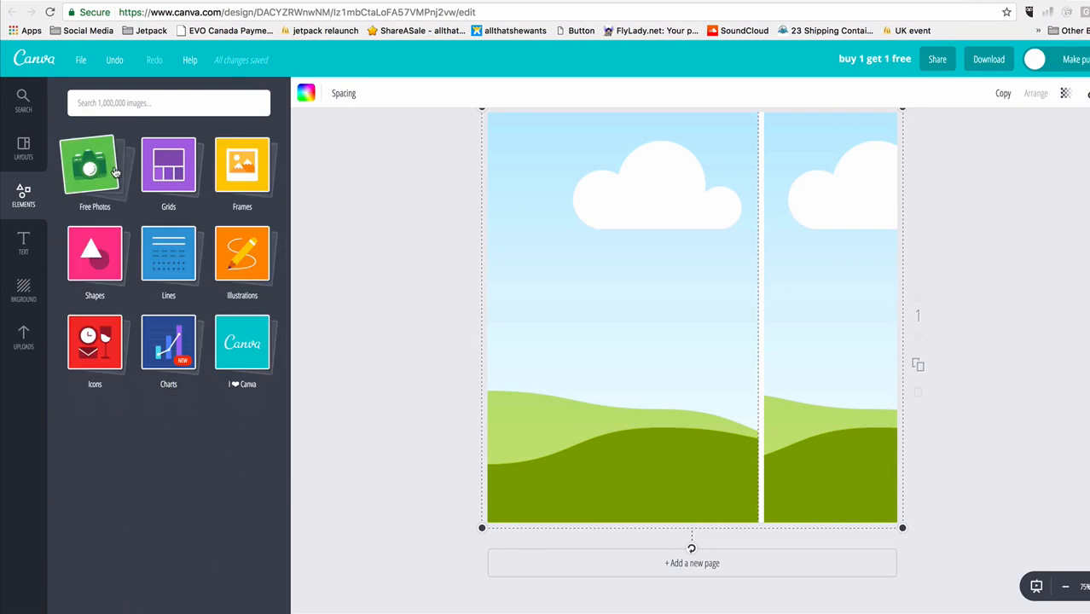
{"action": "left_click", "coordinate": [115, 171]}
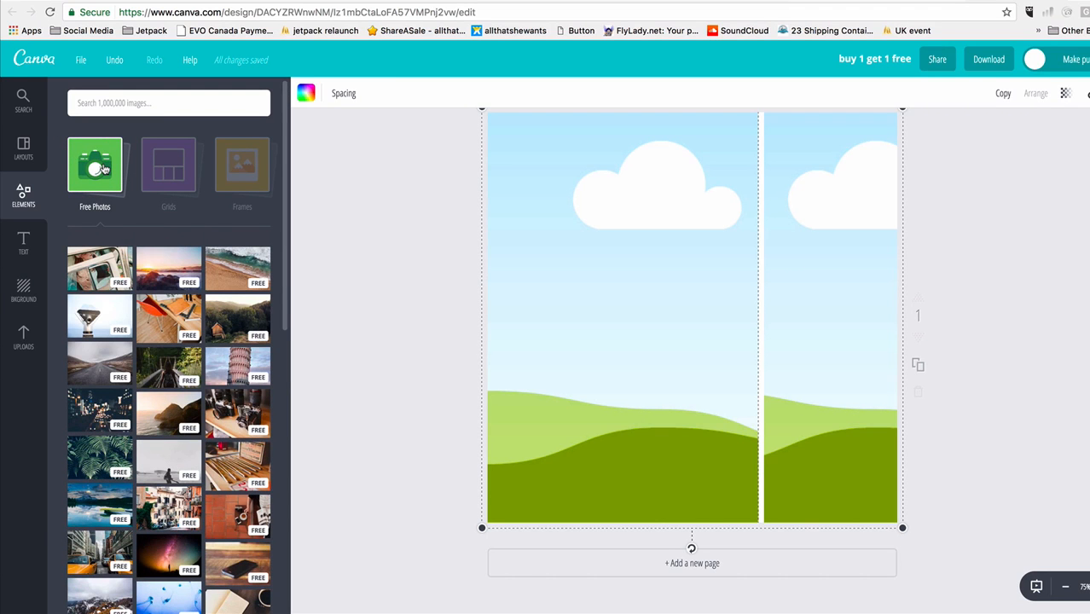
{"action": "left_click", "coordinate": [246, 267]}
{"action": "left_click_drag", "start_coordinate": [640, 288], "coordinate": [613, 243]}
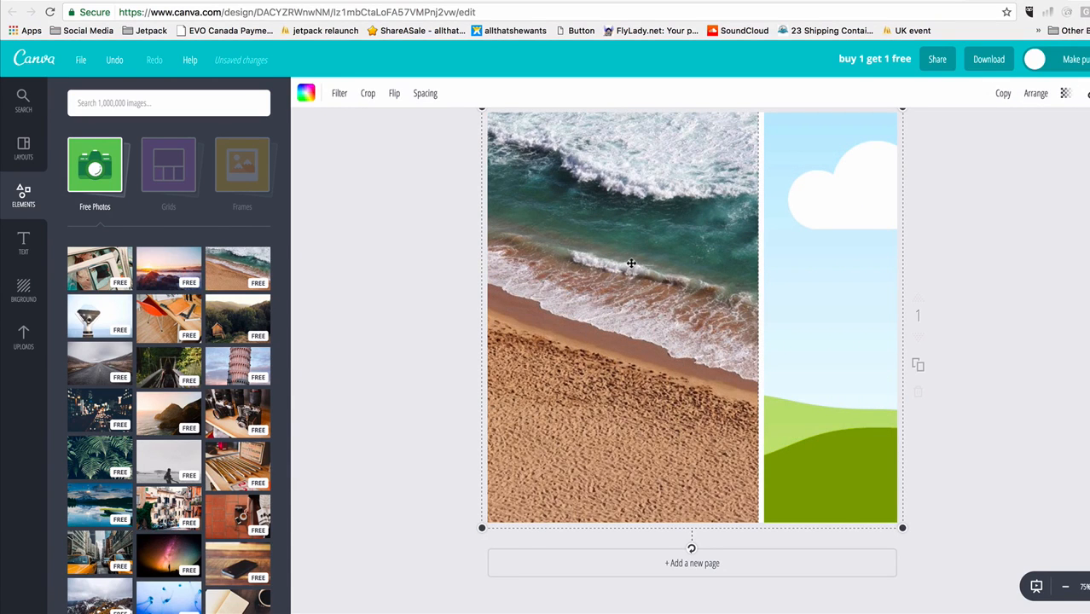
- Fill the grid's narrow right cell with the free green fern photo
{"action": "left_click", "coordinate": [77, 475]}
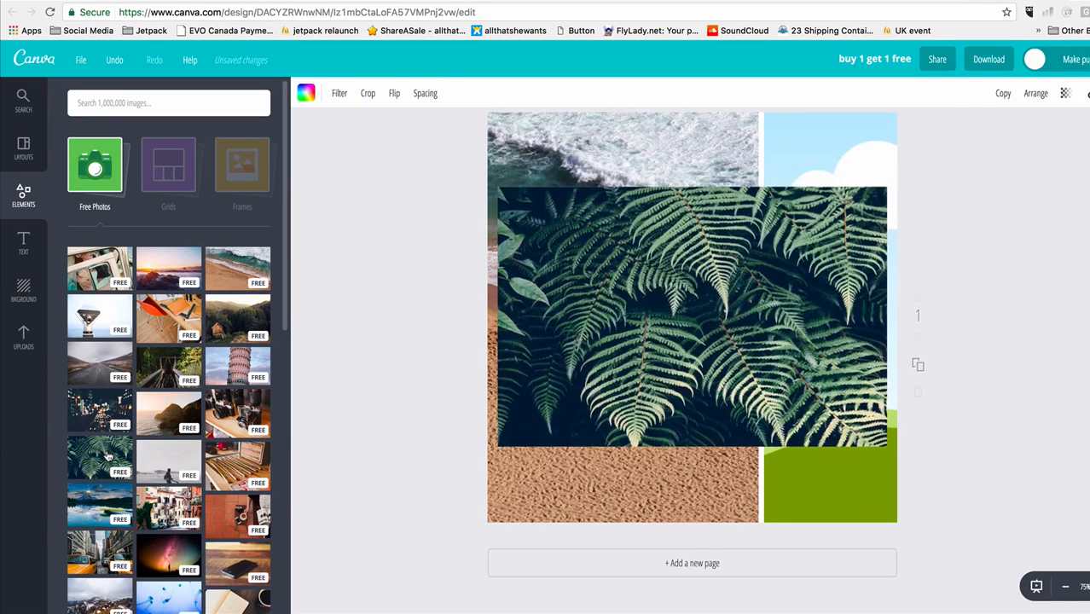
{"action": "left_click_drag", "start_coordinate": [723, 397], "coordinate": [815, 373]}
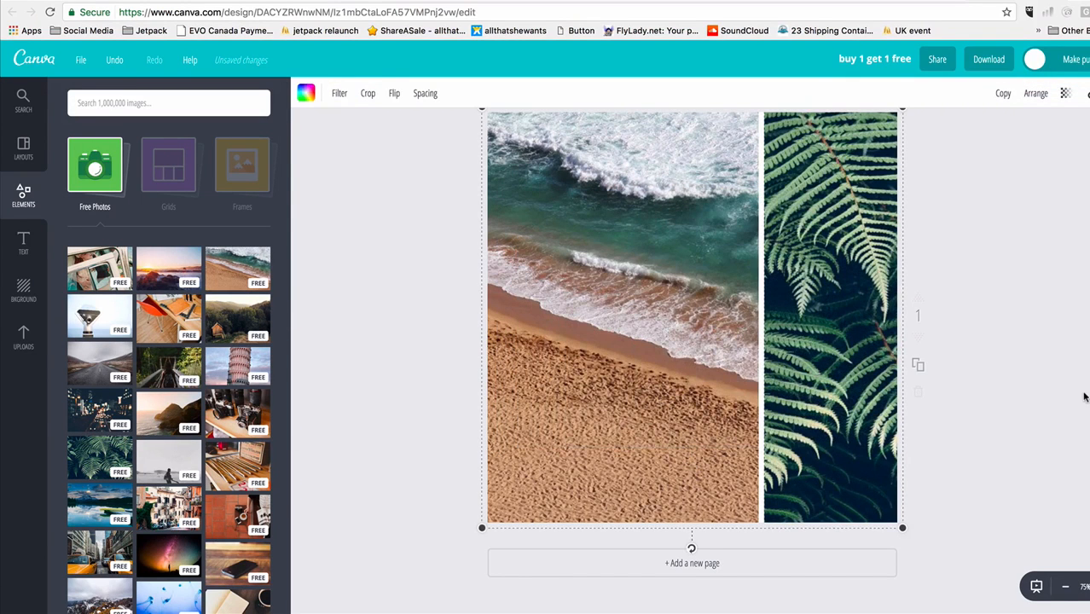
{"action": "left_click", "coordinate": [1073, 348]}
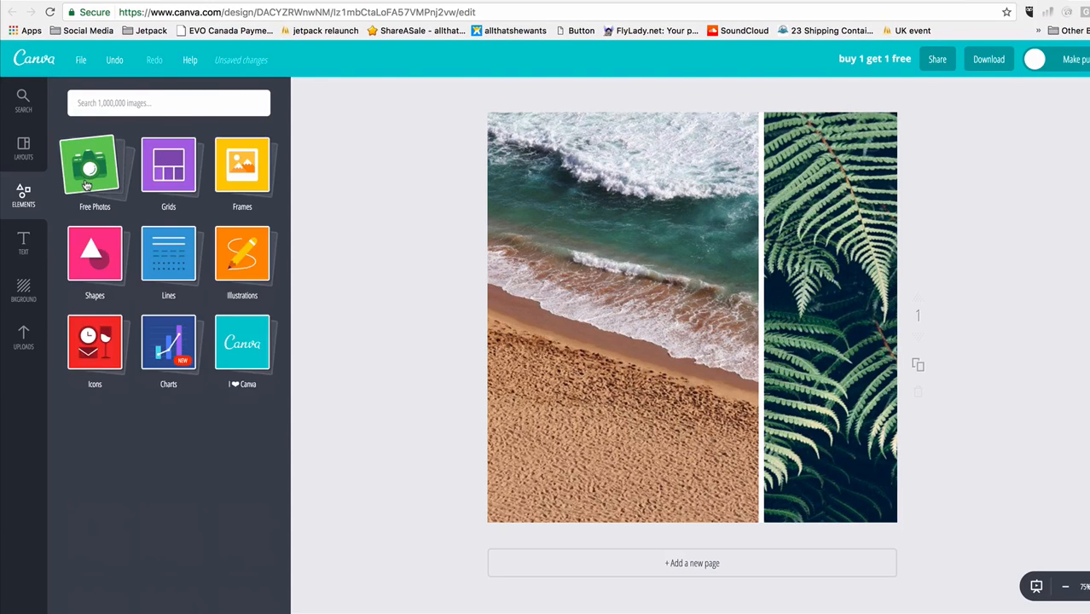
- Add a solid circle shape over the photo grid and color it white
{"action": "left_click", "coordinate": [107, 255]}
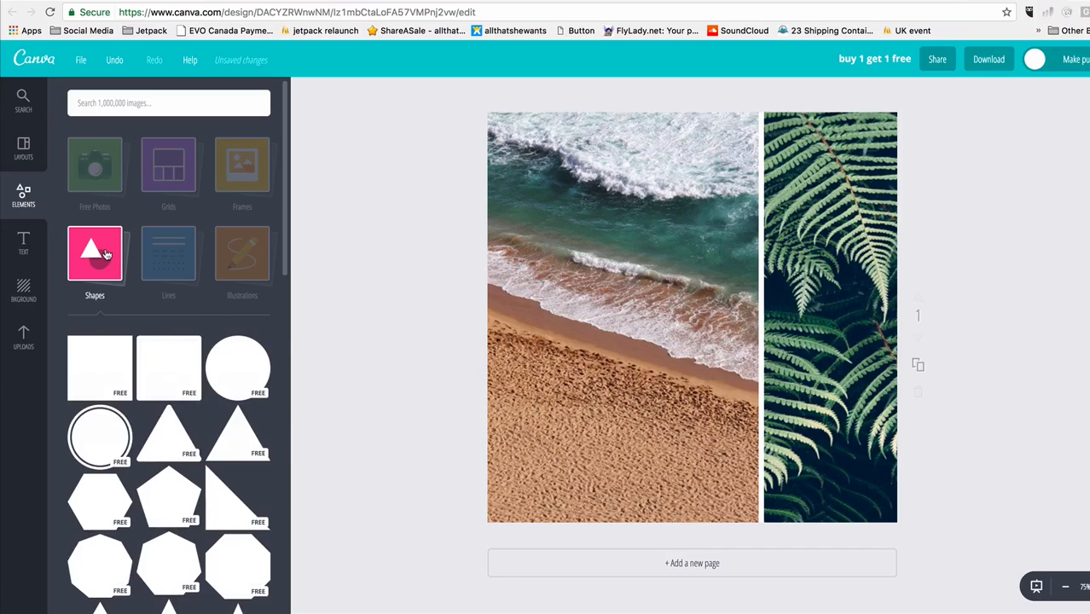
{"action": "left_click", "coordinate": [235, 369]}
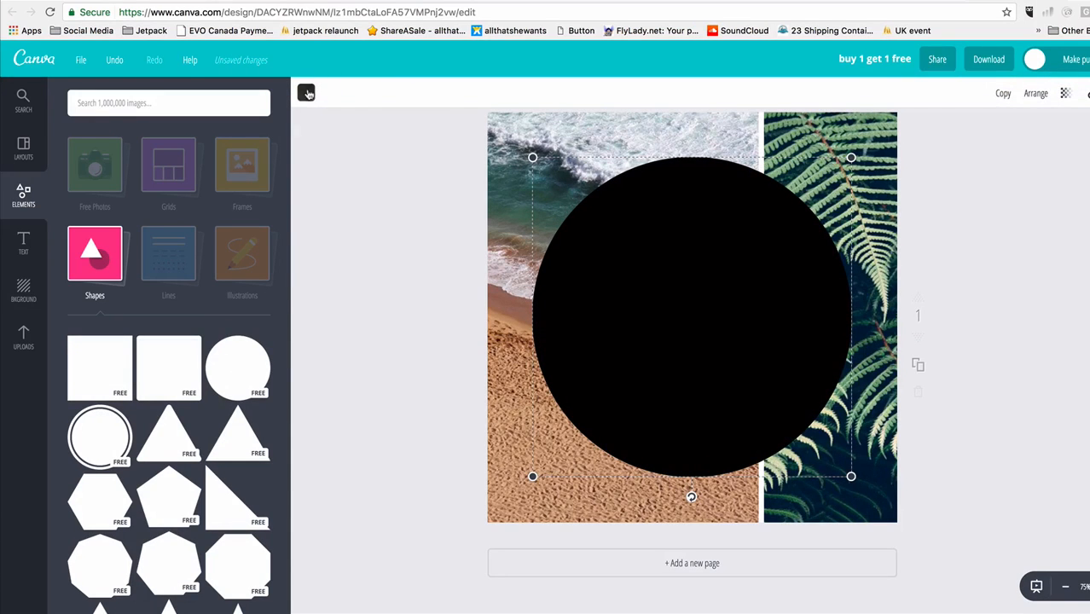
{"action": "left_click", "coordinate": [307, 92]}
{"action": "left_click", "coordinate": [421, 281]}
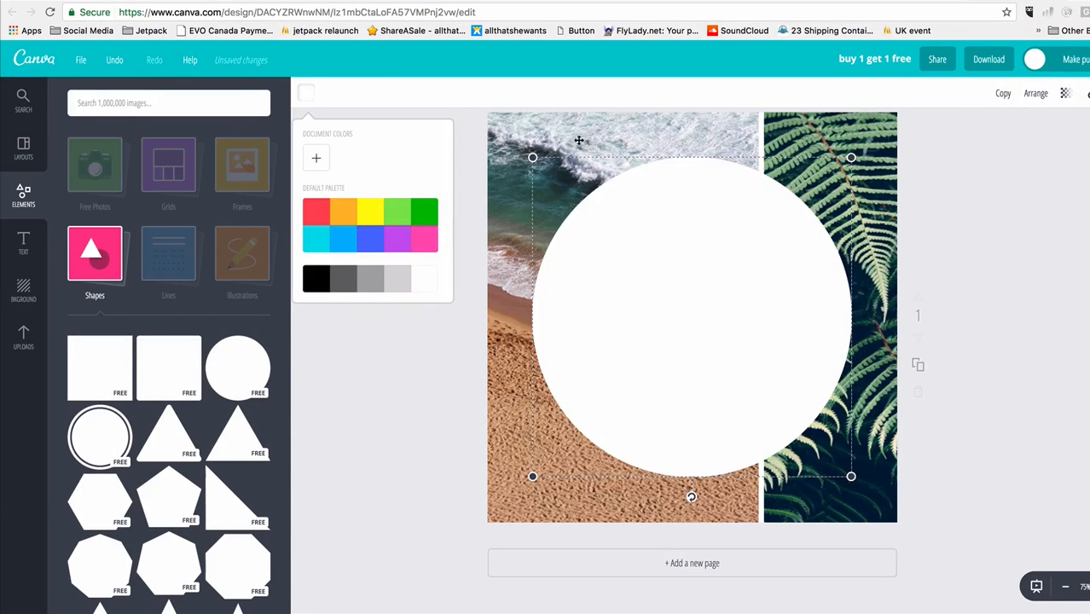
- Enlarge the white circle to nearly fill the page and center it over the photos
{"action": "left_click_drag", "start_coordinate": [533, 158], "coordinate": [505, 129]}
{"action": "left_click_drag", "start_coordinate": [852, 475], "coordinate": [869, 496]}
{"action": "left_click_drag", "start_coordinate": [767, 340], "coordinate": [774, 348]}
{"action": "left_click", "coordinate": [392, 307]}
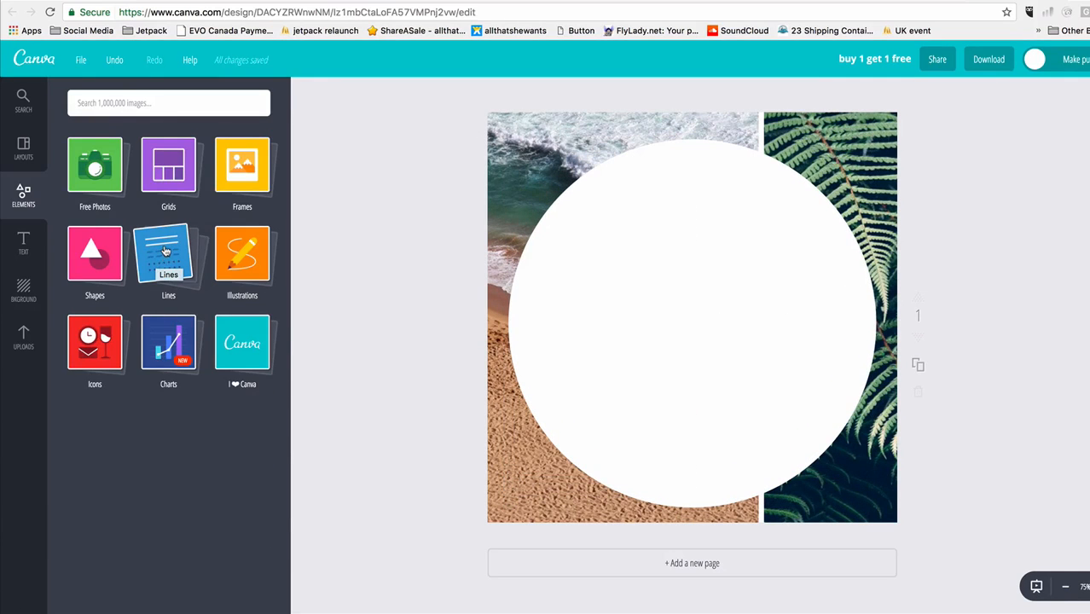
- Add a purple double line at the circle's center and place a gold Greek-key line just below it
{"action": "left_click", "coordinate": [165, 251]}
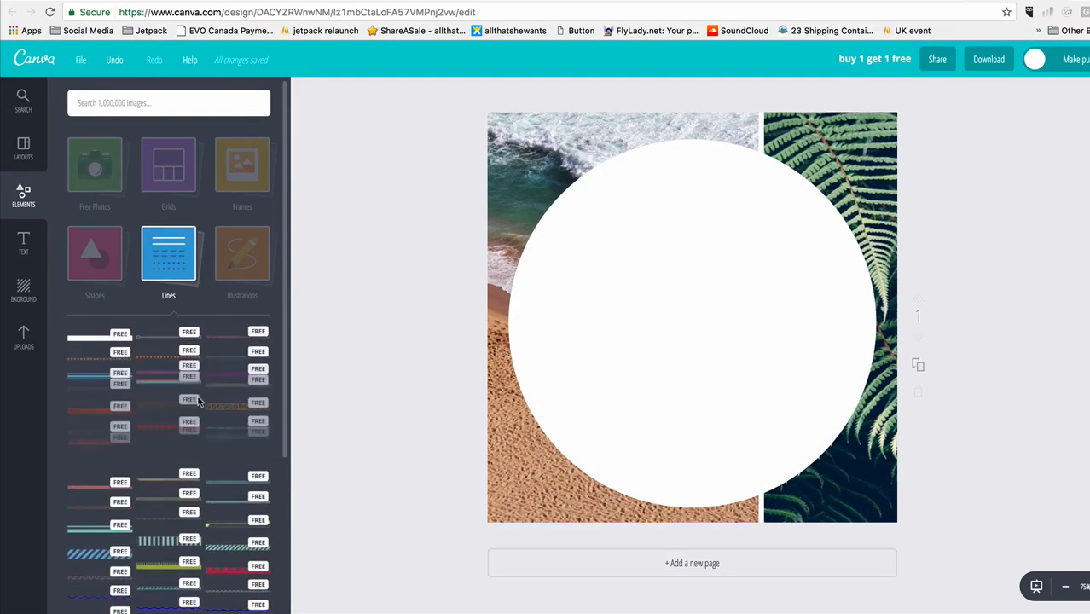
{"action": "left_click", "coordinate": [167, 373]}
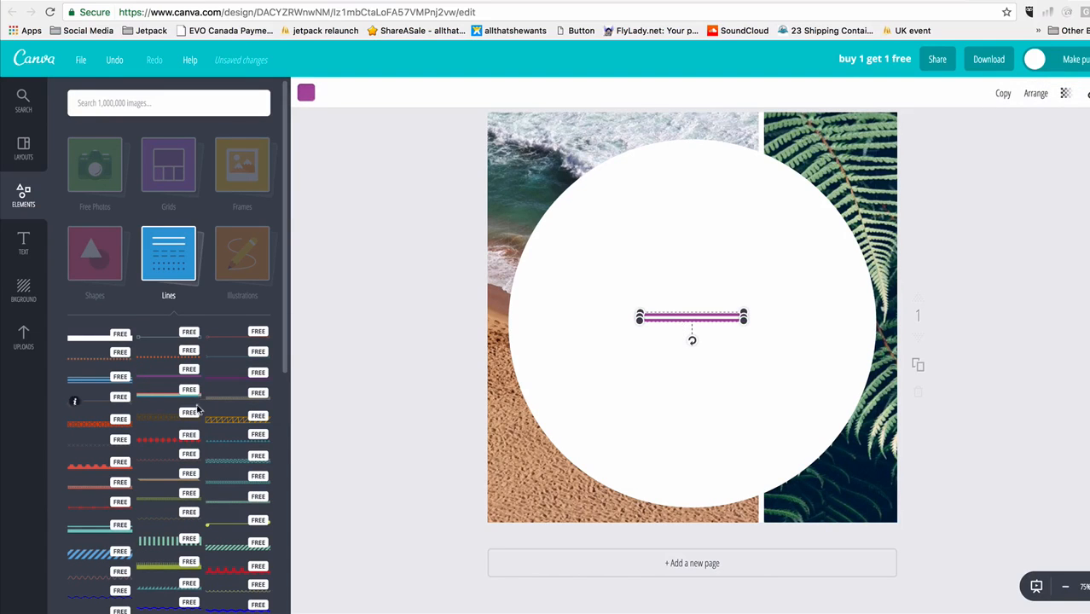
{"action": "left_click", "coordinate": [226, 419]}
{"action": "left_click_drag", "start_coordinate": [703, 325], "coordinate": [701, 359]}
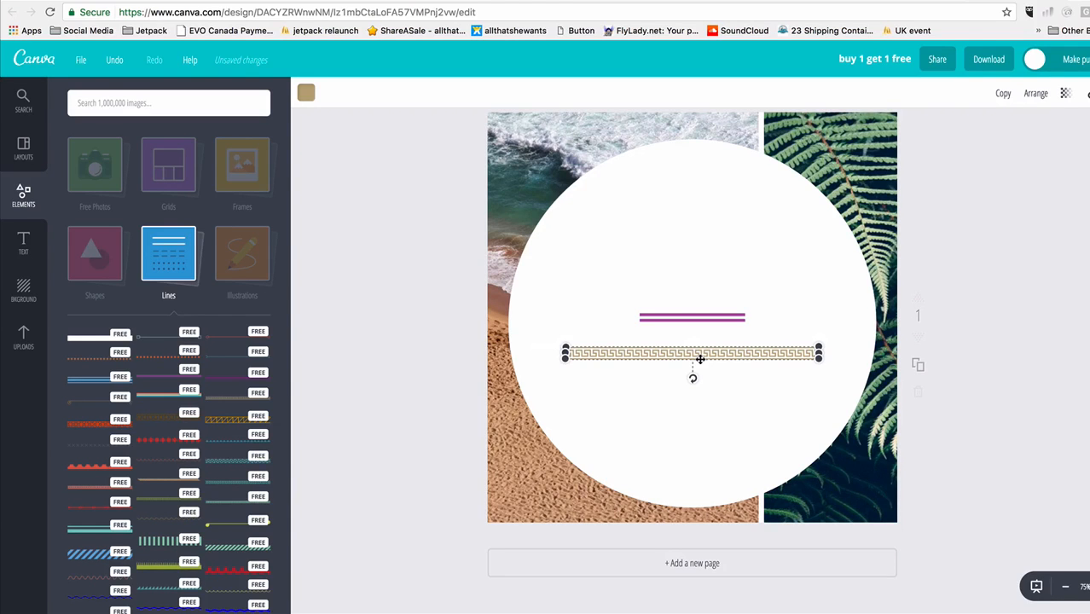
- Add the pink closed padlock icon, shrink it to a small size and place it in the circle above the purple double line
{"action": "left_click", "coordinate": [97, 353]}
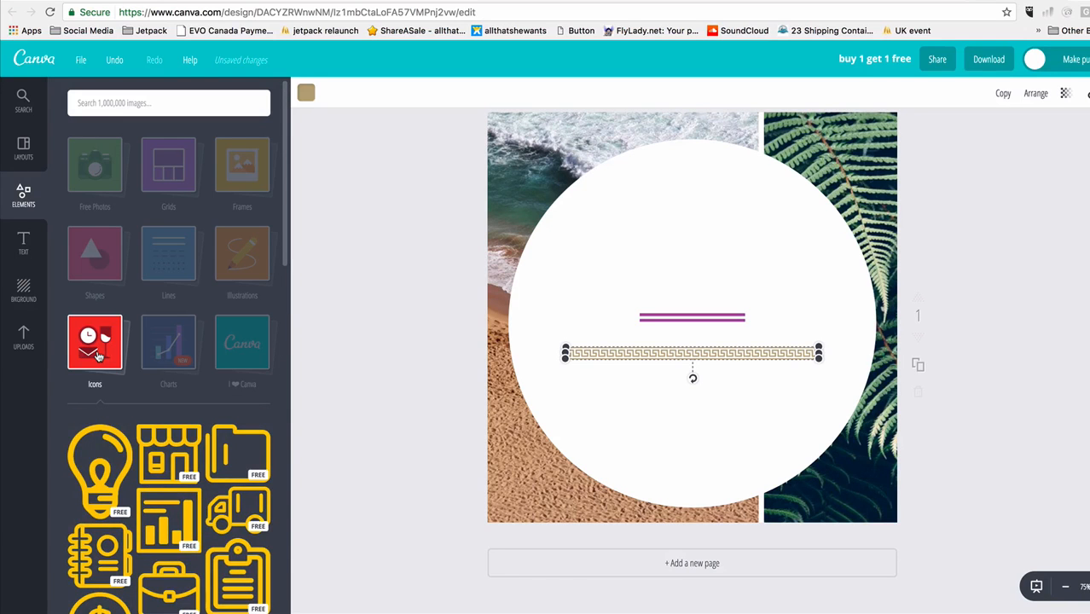
{"action": "scroll", "coordinate": [125, 429], "scroll_direction": "down", "scroll_amount": 10}
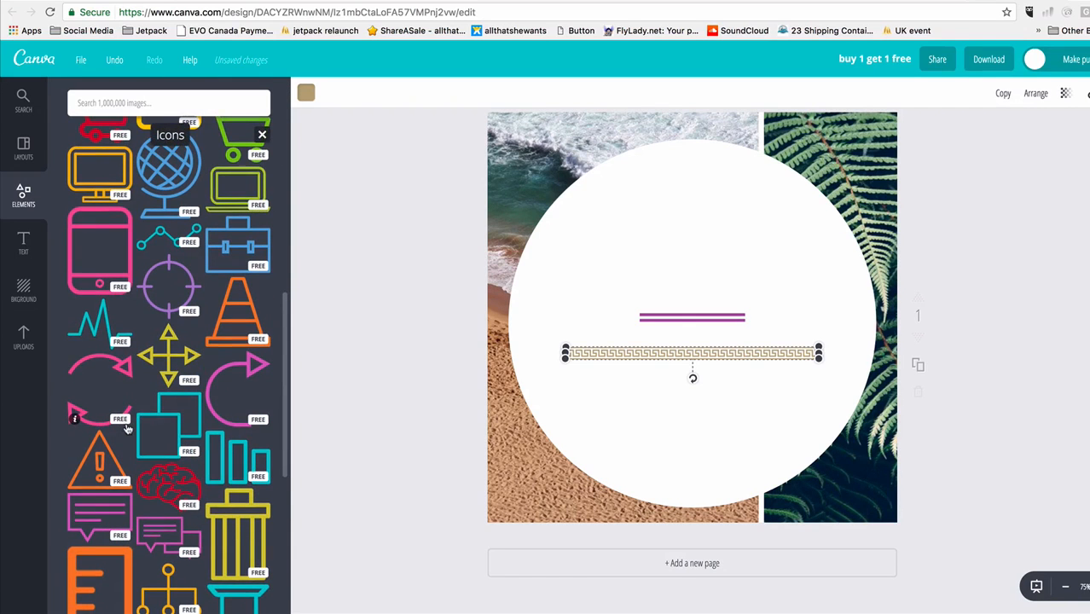
{"action": "scroll", "coordinate": [128, 426], "scroll_direction": "down", "scroll_amount": 5}
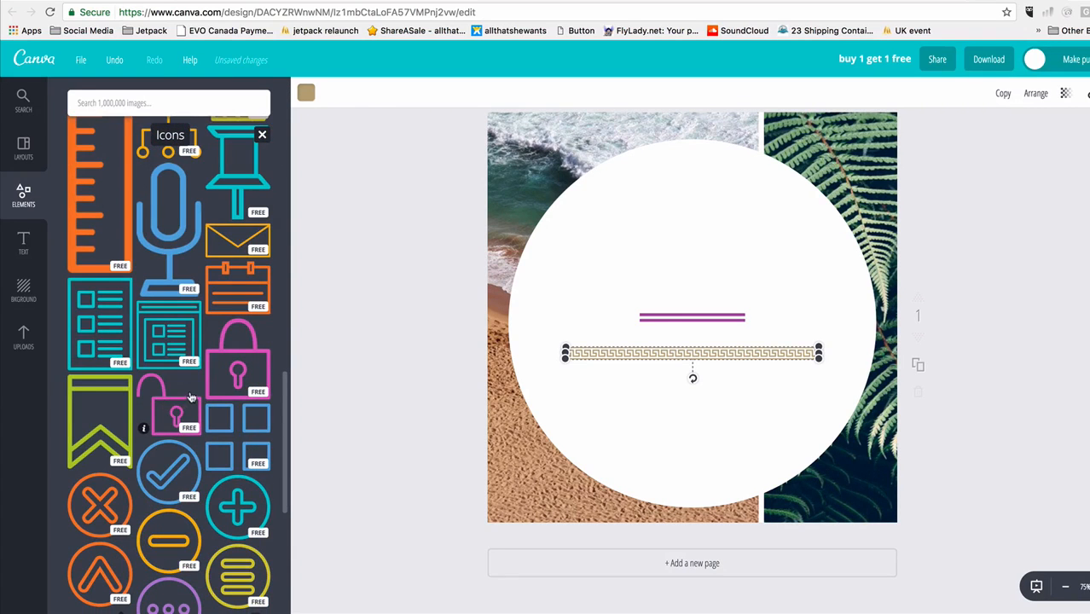
{"action": "left_click", "coordinate": [227, 386]}
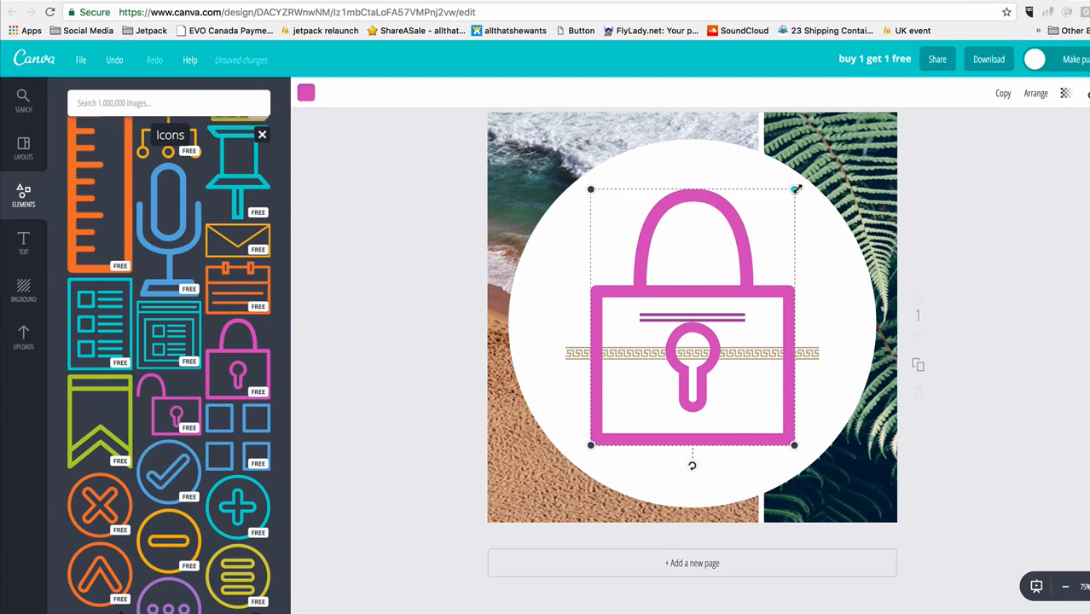
{"action": "left_click_drag", "start_coordinate": [796, 190], "coordinate": [710, 250]}
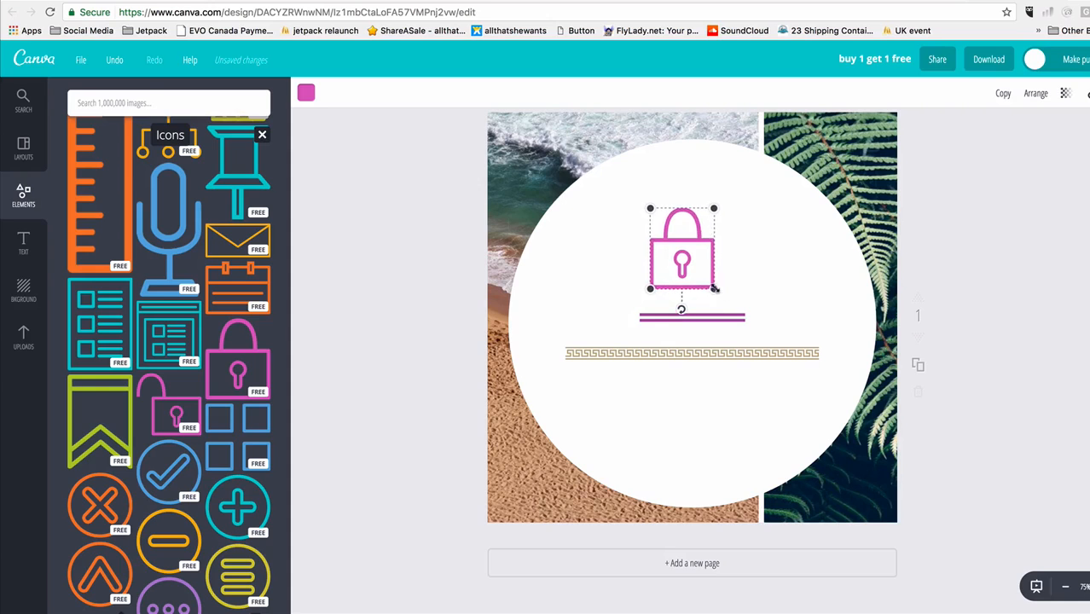
{"action": "mouse_move", "coordinate": [716, 294]}
{"action": "left_mouse_down"}
{"action": "mouse_move", "coordinate": [751, 303]}
{"action": "mouse_move", "coordinate": [710, 283]}
{"action": "left_mouse_up"}
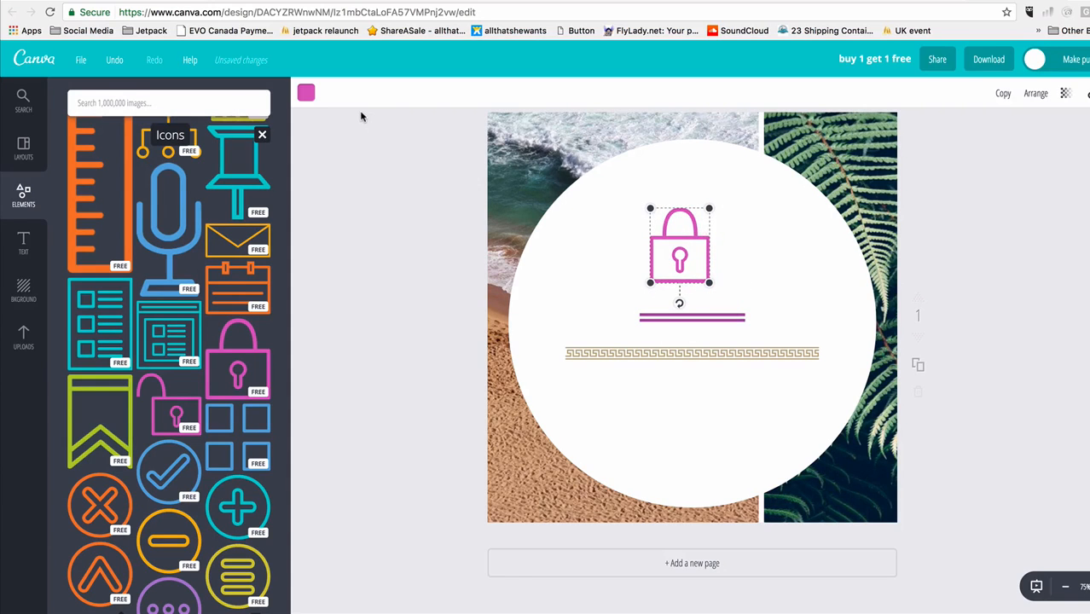
{"action": "left_click_drag", "start_coordinate": [687, 232], "coordinate": [696, 220]}
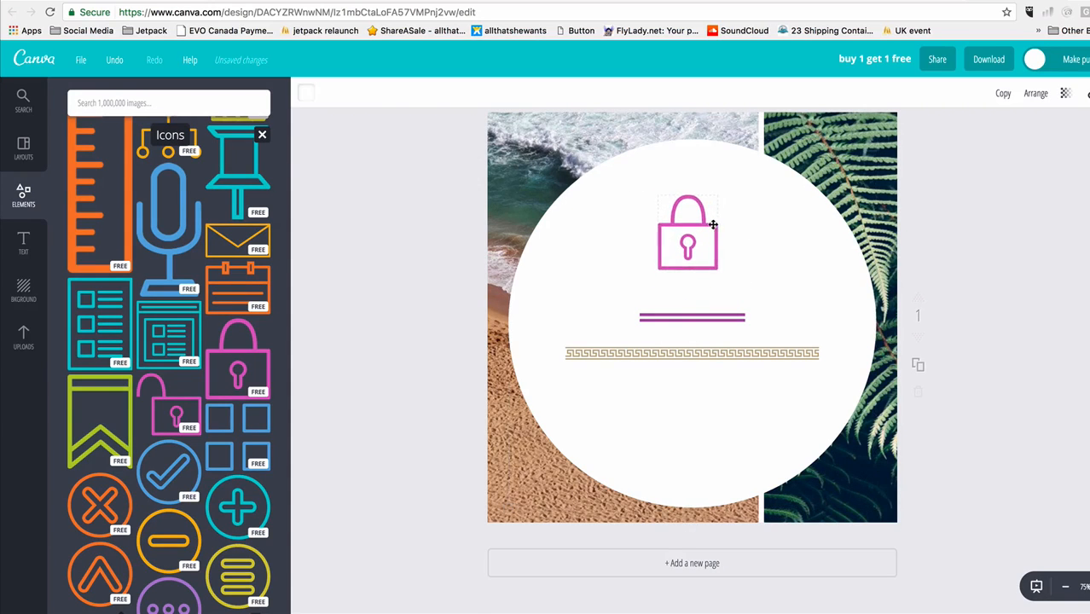
{"action": "left_click", "coordinate": [722, 322]}
{"action": "left_click", "coordinate": [722, 352]}
{"action": "left_click", "coordinate": [714, 316]}
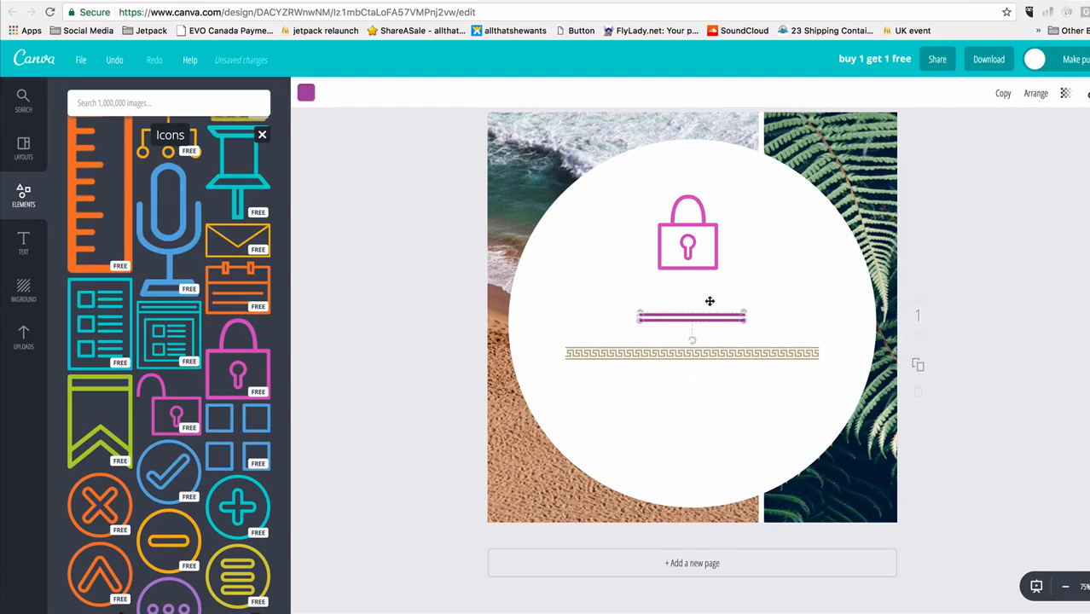
- Recolor the padlock icon with the custom green 8ab759
{"action": "left_click", "coordinate": [698, 262]}
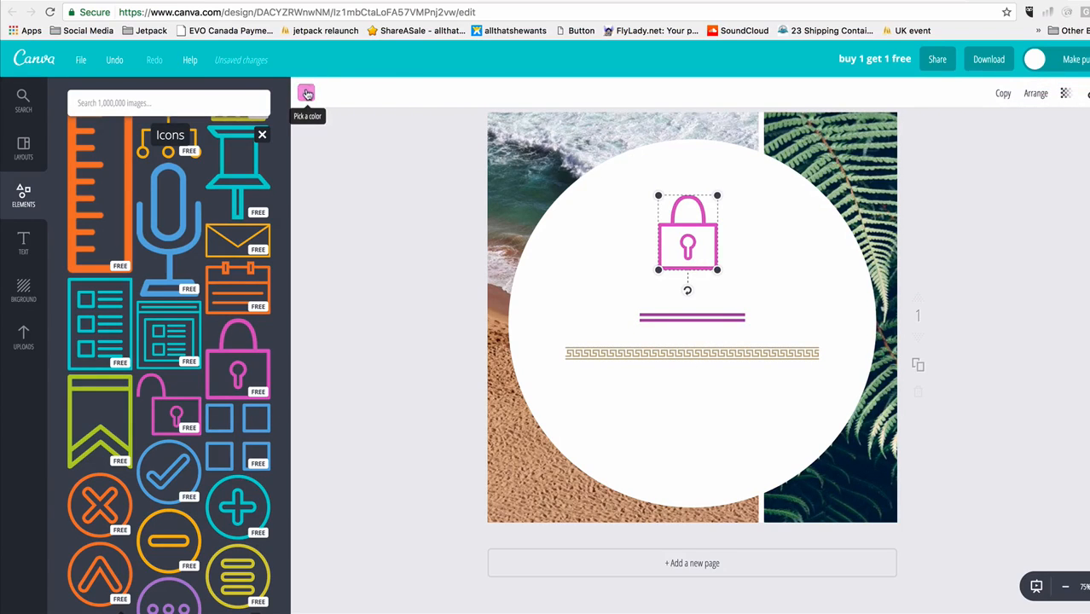
{"action": "left_click", "coordinate": [307, 93]}
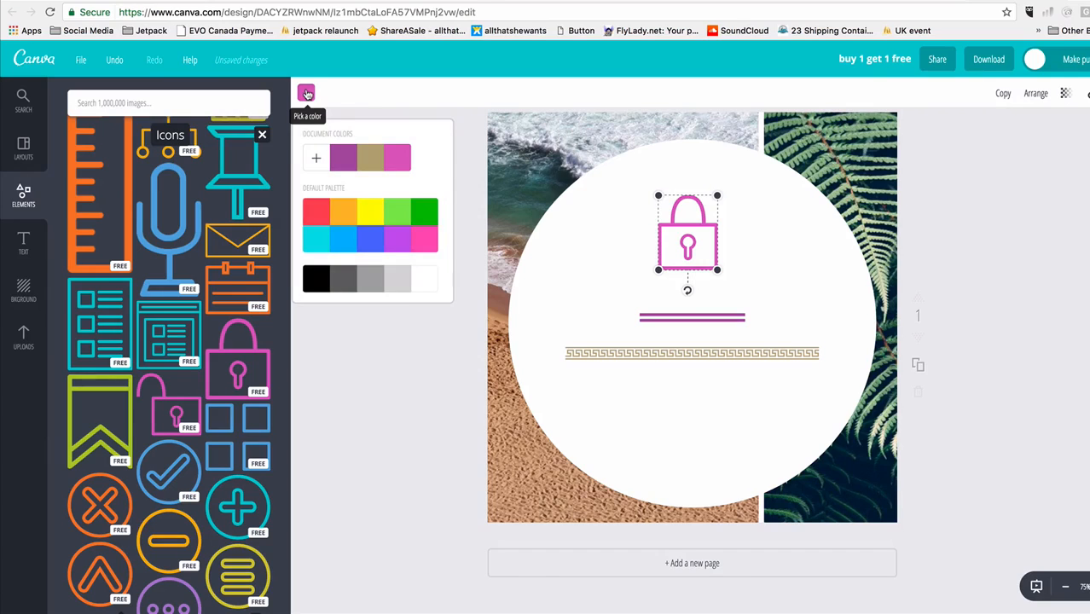
{"action": "left_click", "coordinate": [424, 215]}
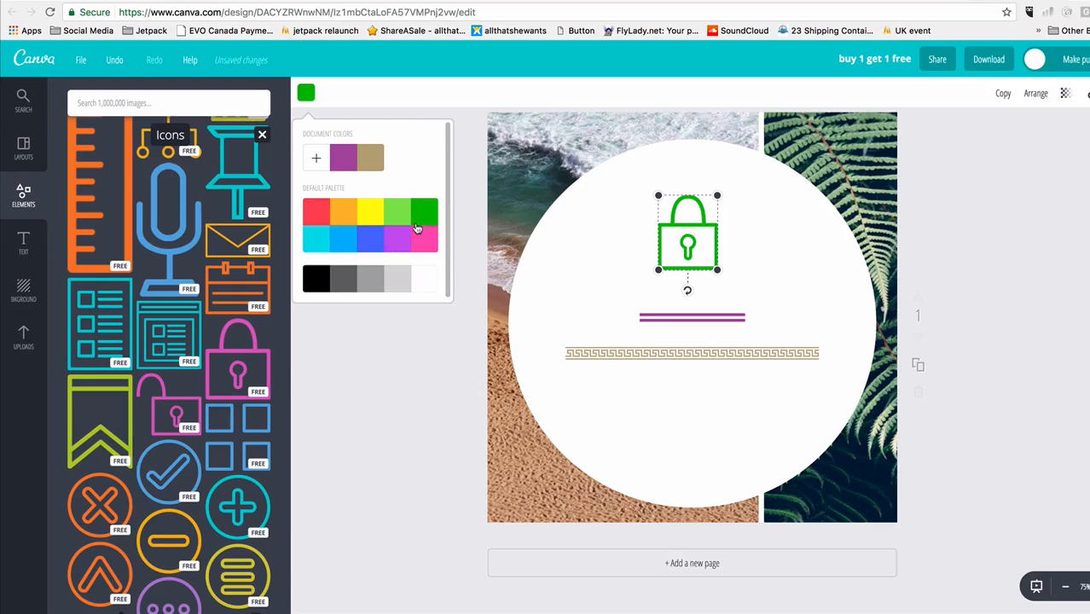
{"action": "left_click", "coordinate": [318, 161]}
{"action": "left_click_drag", "start_coordinate": [358, 195], "coordinate": [395, 267]}
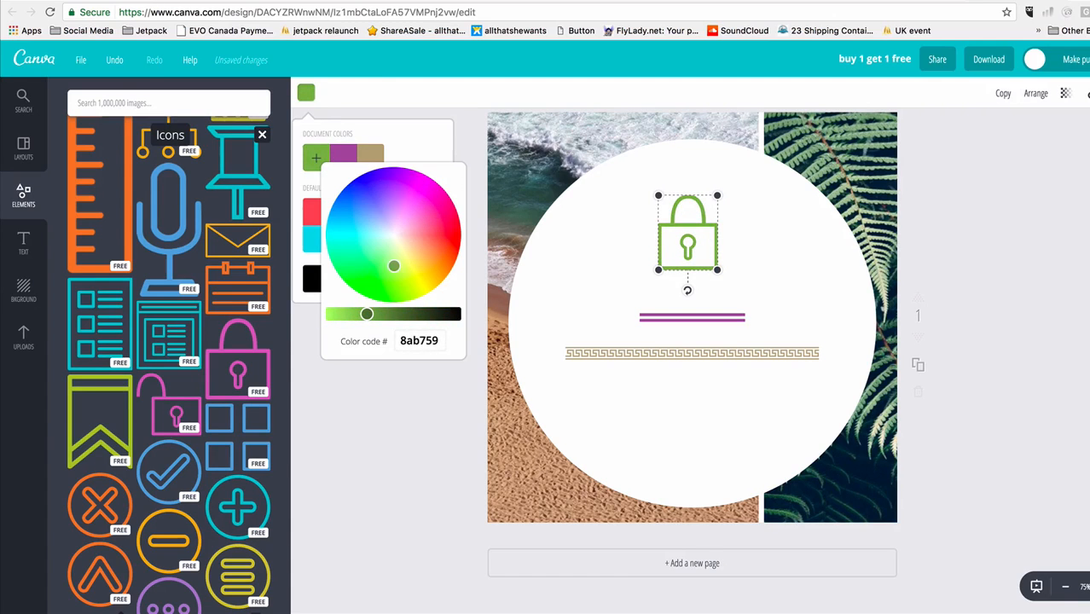
{"action": "left_click", "coordinate": [424, 160]}
- Add a heading, a subheading and a line of body text, stacked in that order in the upper half of the blank page
{"action": "left_click", "coordinate": [24, 243]}
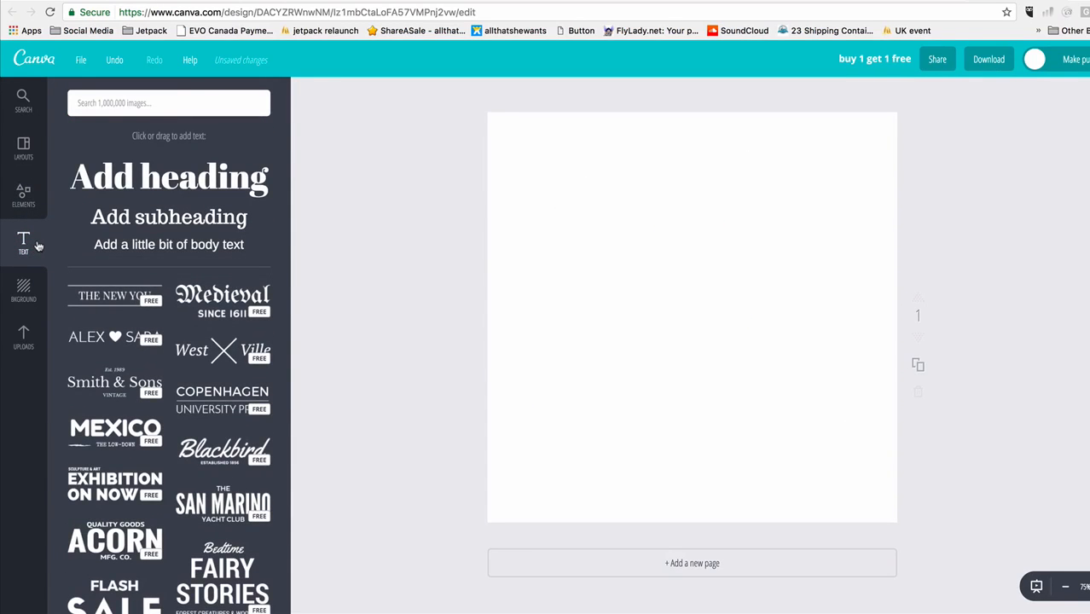
{"action": "left_click", "coordinate": [243, 181]}
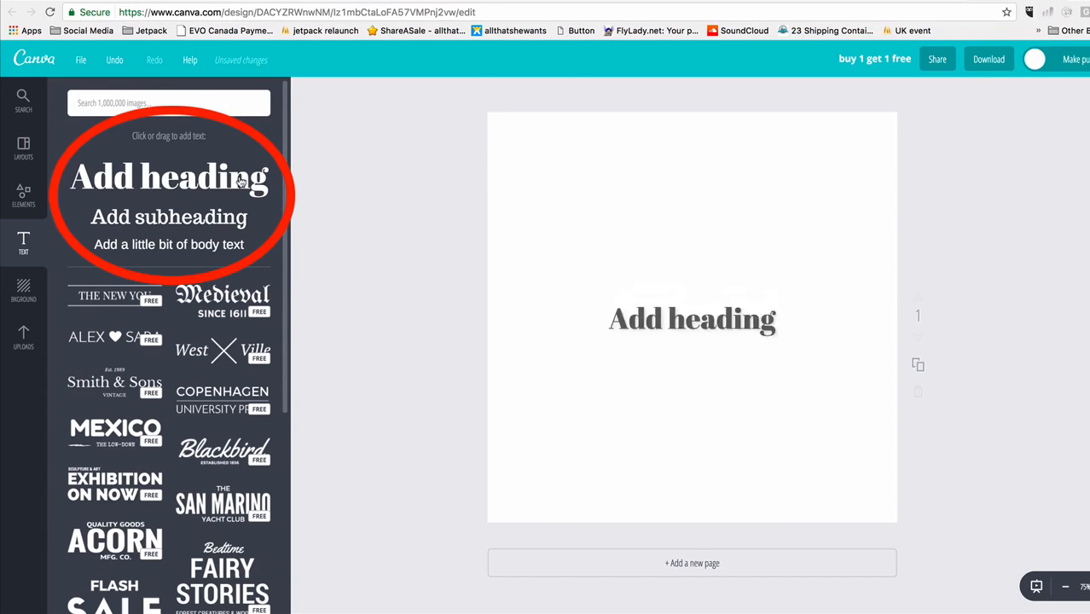
{"action": "left_click_drag", "start_coordinate": [632, 318], "coordinate": [636, 181]}
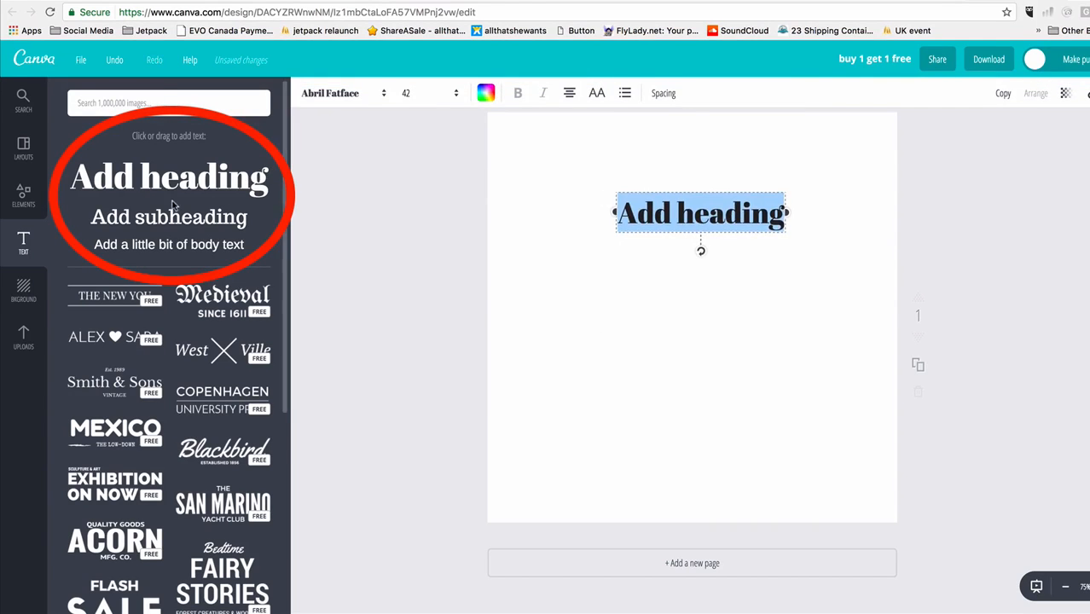
{"action": "left_click", "coordinate": [175, 217]}
{"action": "left_click_drag", "start_coordinate": [652, 324], "coordinate": [655, 254]}
{"action": "left_click", "coordinate": [184, 246]}
{"action": "left_click_drag", "start_coordinate": [699, 303], "coordinate": [703, 295]}
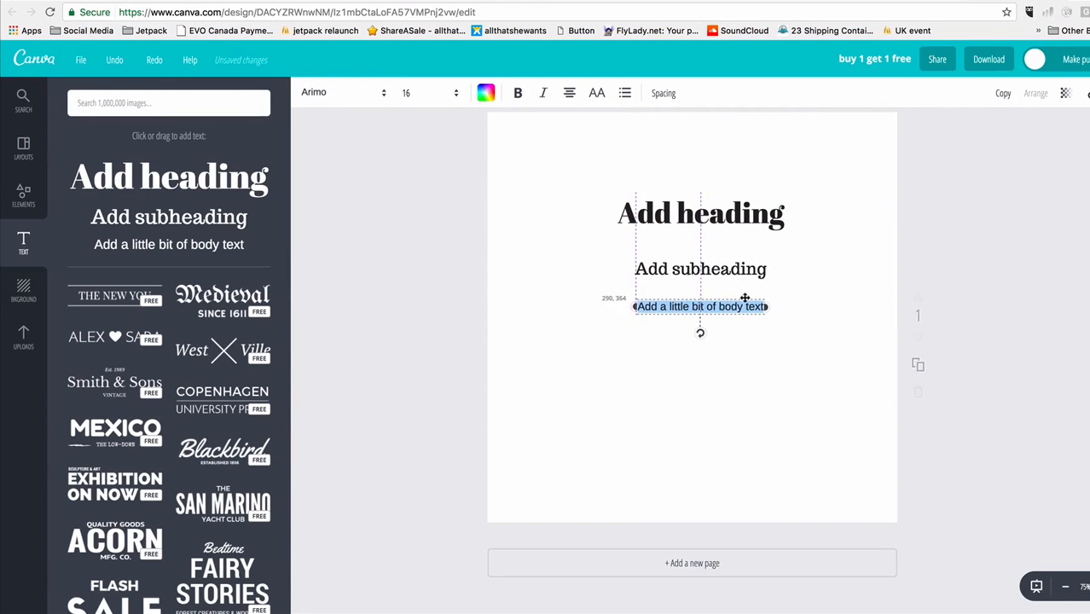
{"action": "left_click", "coordinate": [741, 348]}
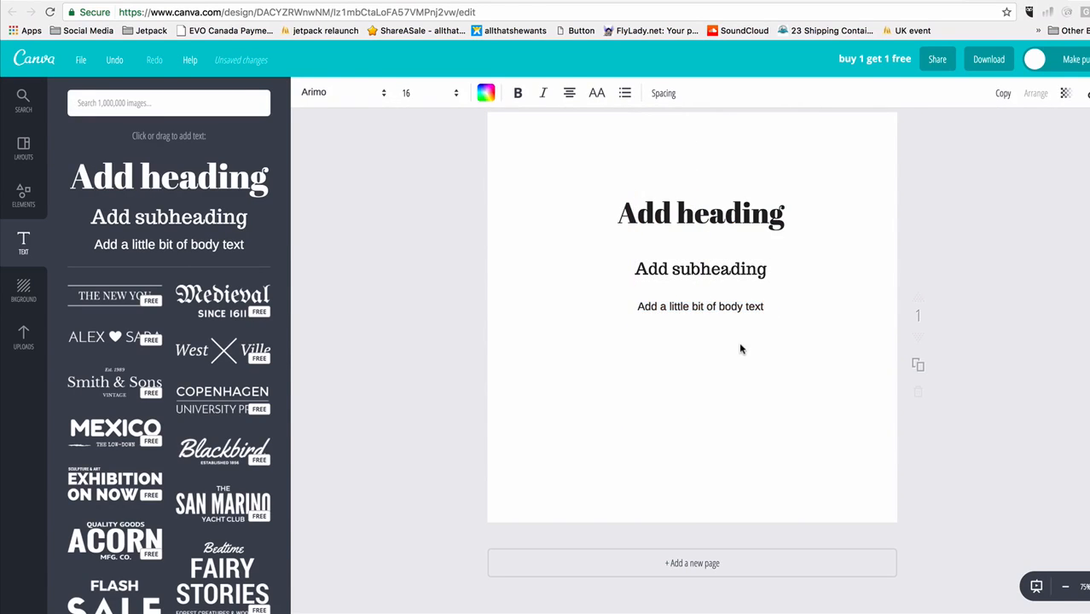
- Set the heading's font to Alfa Slab One at size 72 and move its text box up the page
{"action": "double_click", "coordinate": [717, 215]}
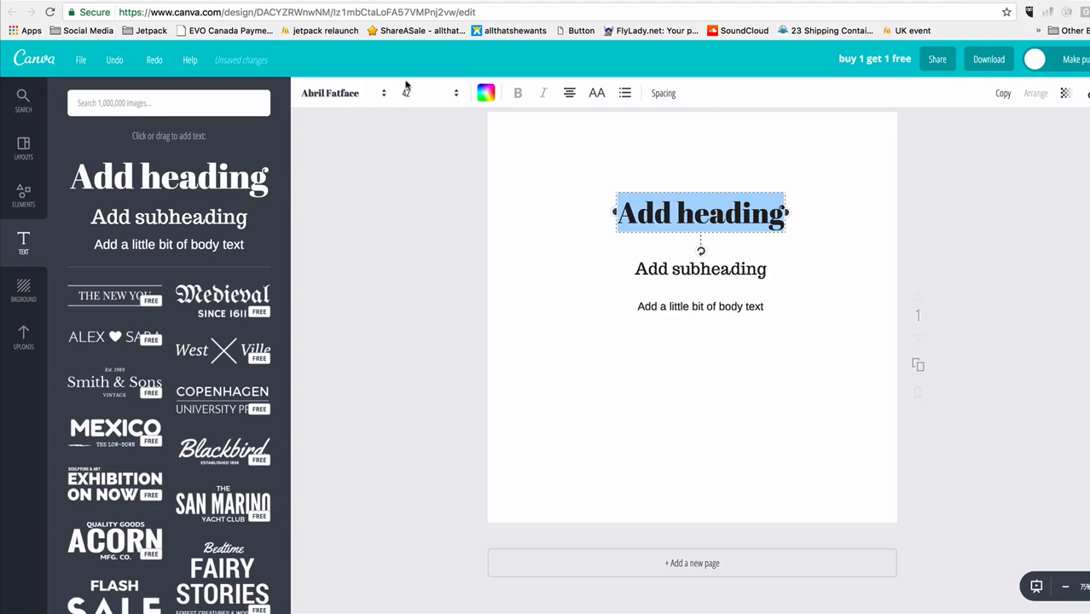
{"action": "left_click", "coordinate": [382, 94]}
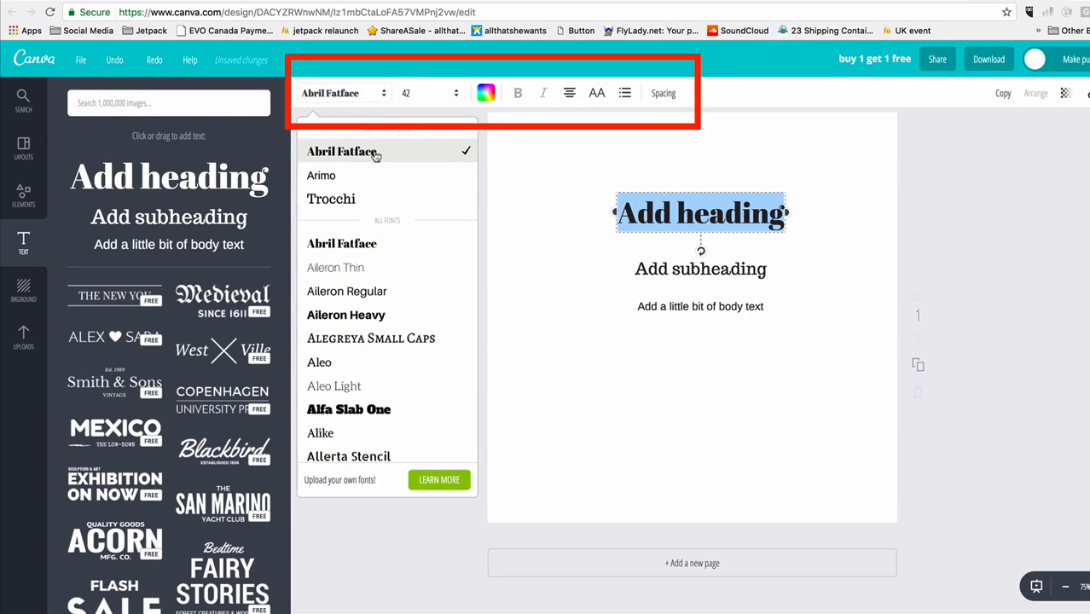
{"action": "left_click", "coordinate": [380, 412]}
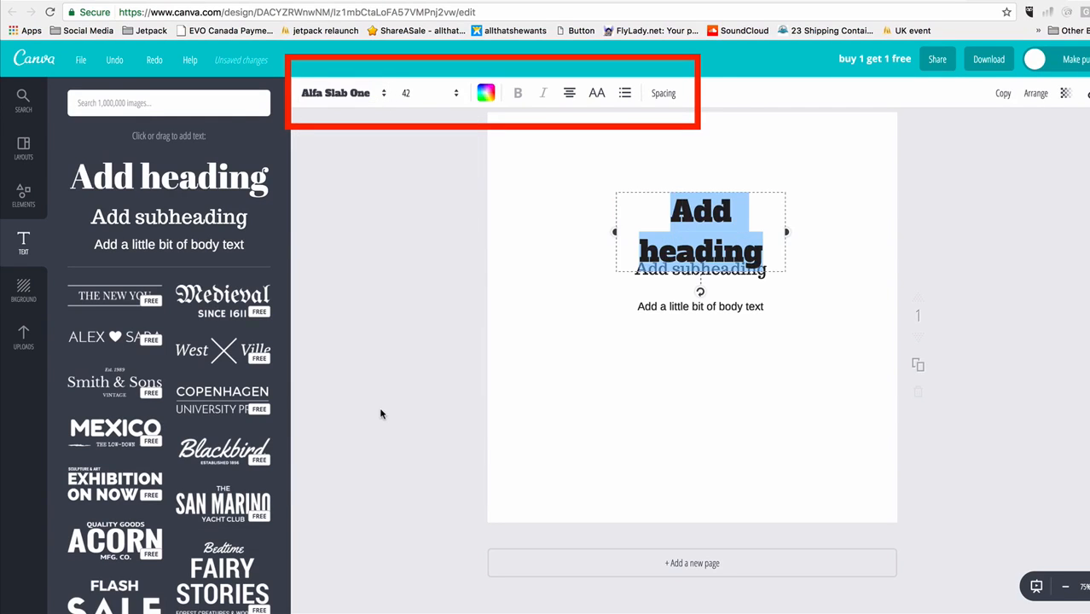
{"action": "left_click", "coordinate": [417, 95]}
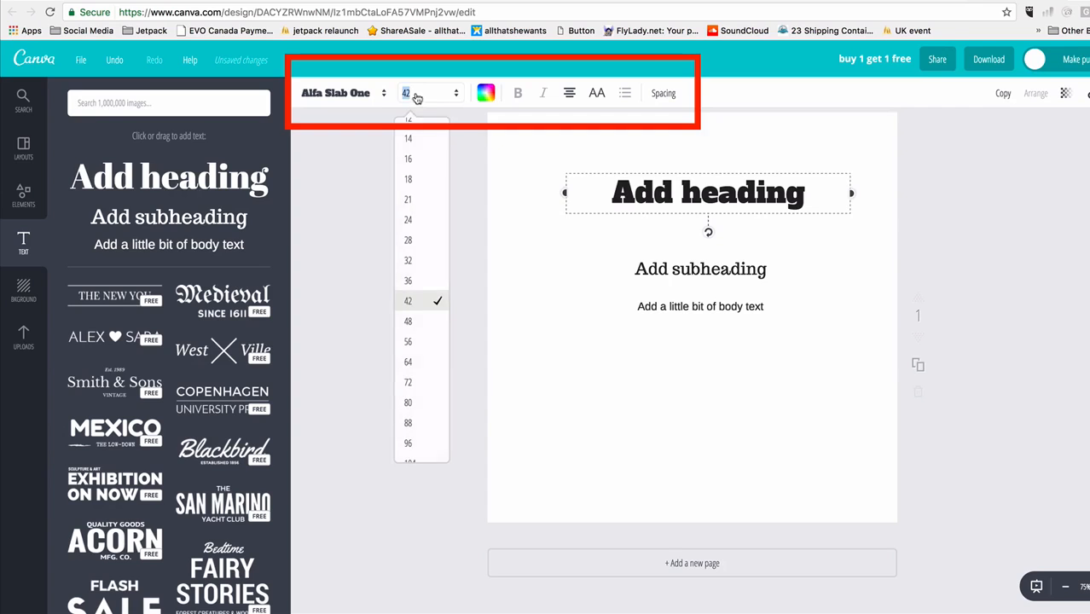
{"action": "left_click", "coordinate": [421, 384]}
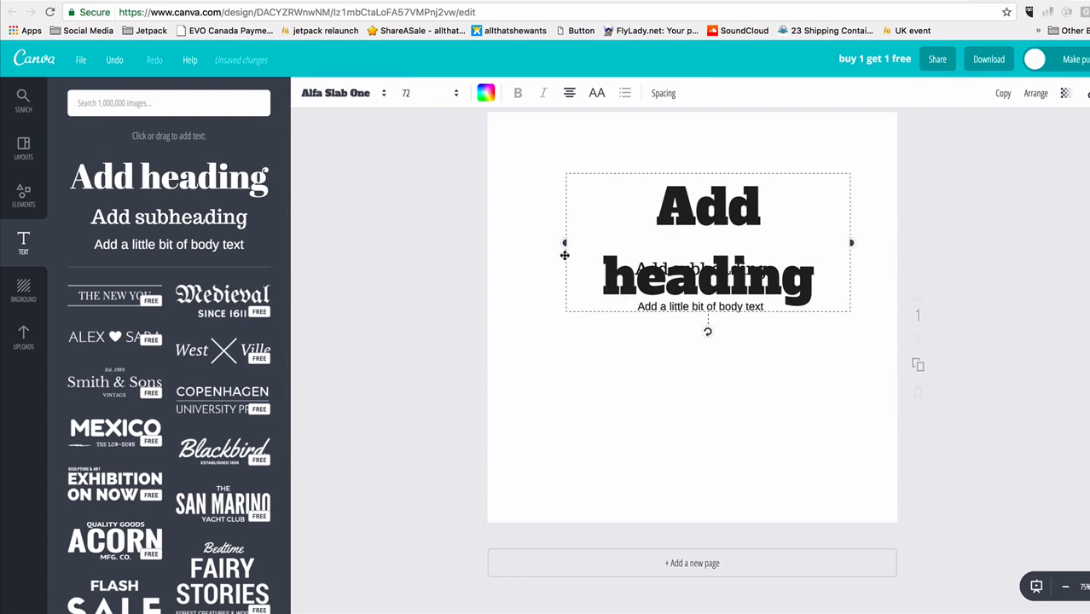
{"action": "left_click_drag", "start_coordinate": [565, 255], "coordinate": [548, 208]}
- Color the heading text red from the default palette
{"action": "left_click", "coordinate": [483, 95]}
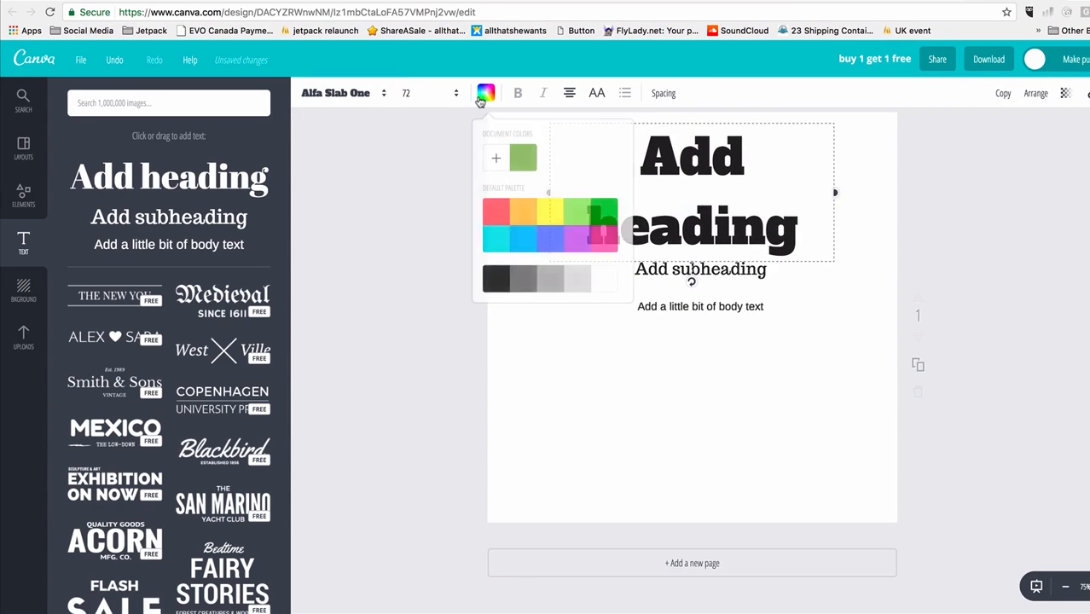
{"action": "left_click", "coordinate": [497, 219]}
{"action": "left_click", "coordinate": [578, 339]}
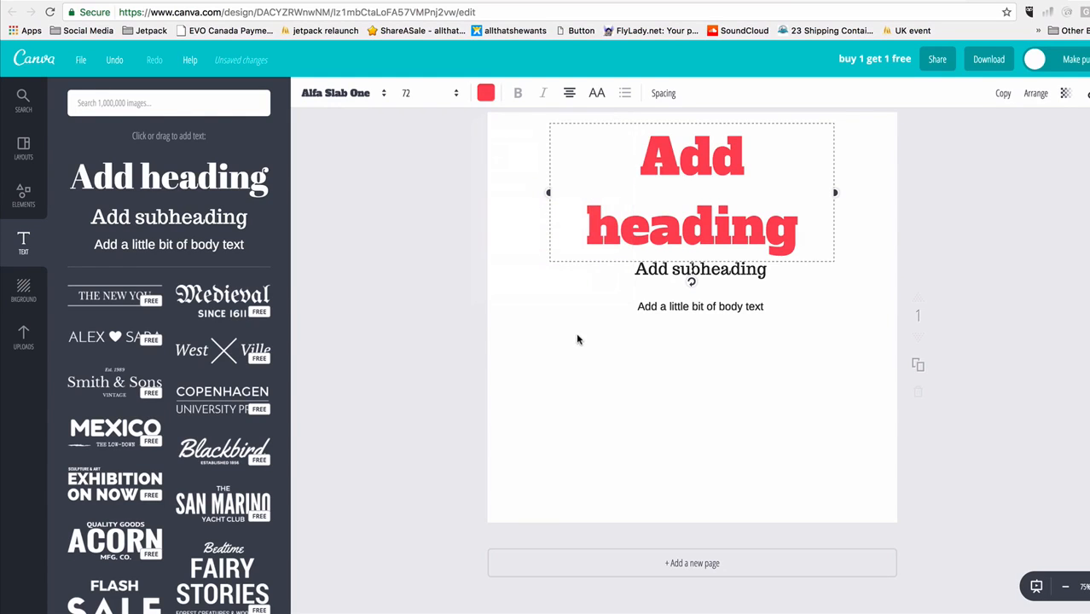
- Set the heading's letter spacing to 20 and its line height to 1.24
{"action": "left_click", "coordinate": [663, 170]}
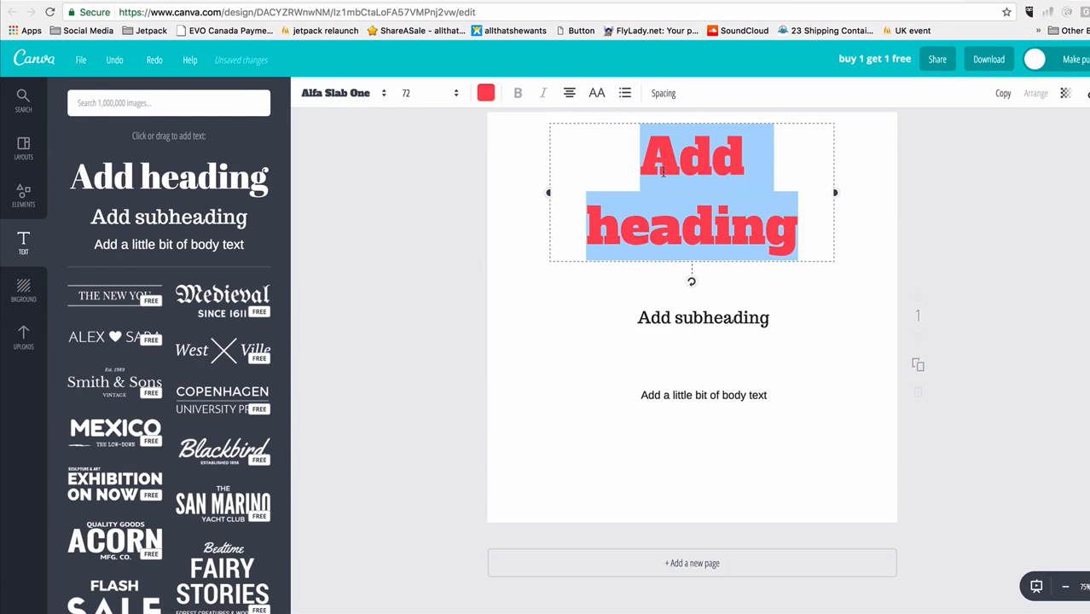
{"action": "left_click", "coordinate": [667, 99]}
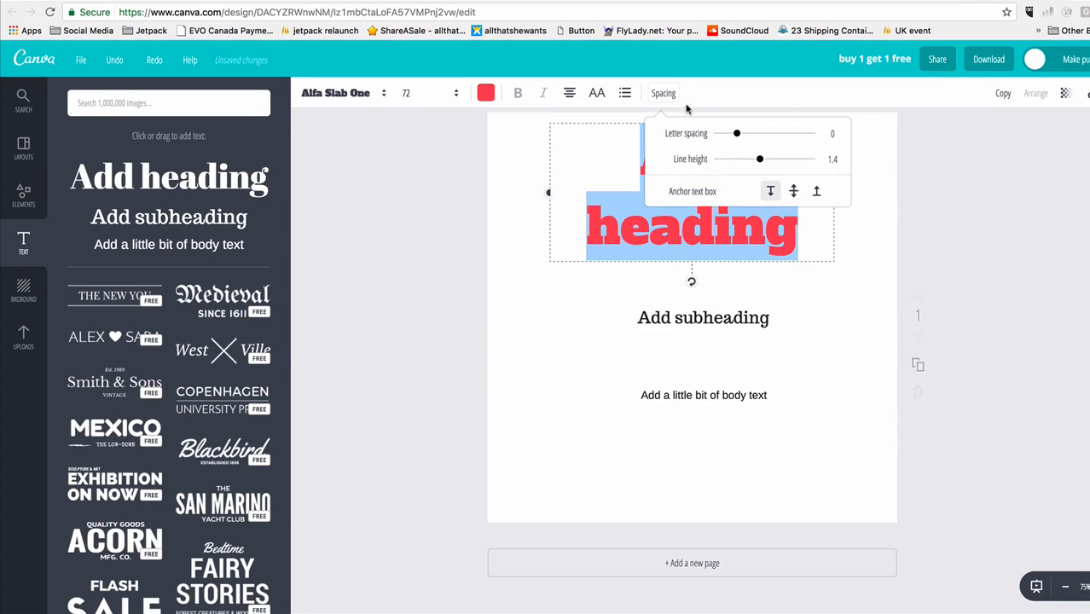
{"action": "left_click_drag", "start_coordinate": [737, 137], "coordinate": [753, 160]}
{"action": "left_click", "coordinate": [662, 93]}
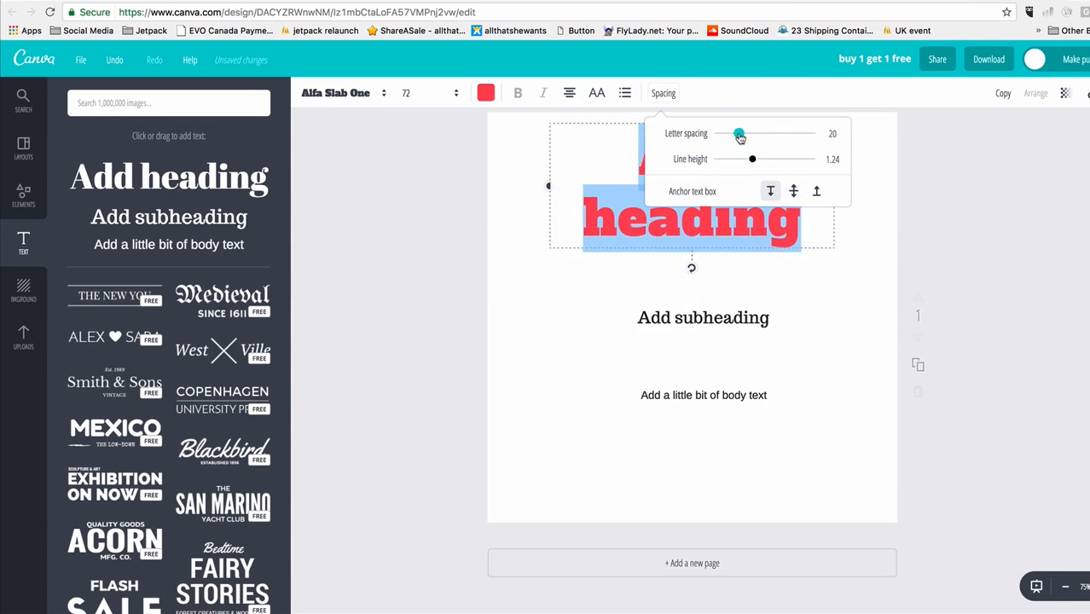
- Apply the free teal background with diagonal stripes to the blank page
{"action": "left_click", "coordinate": [25, 293]}
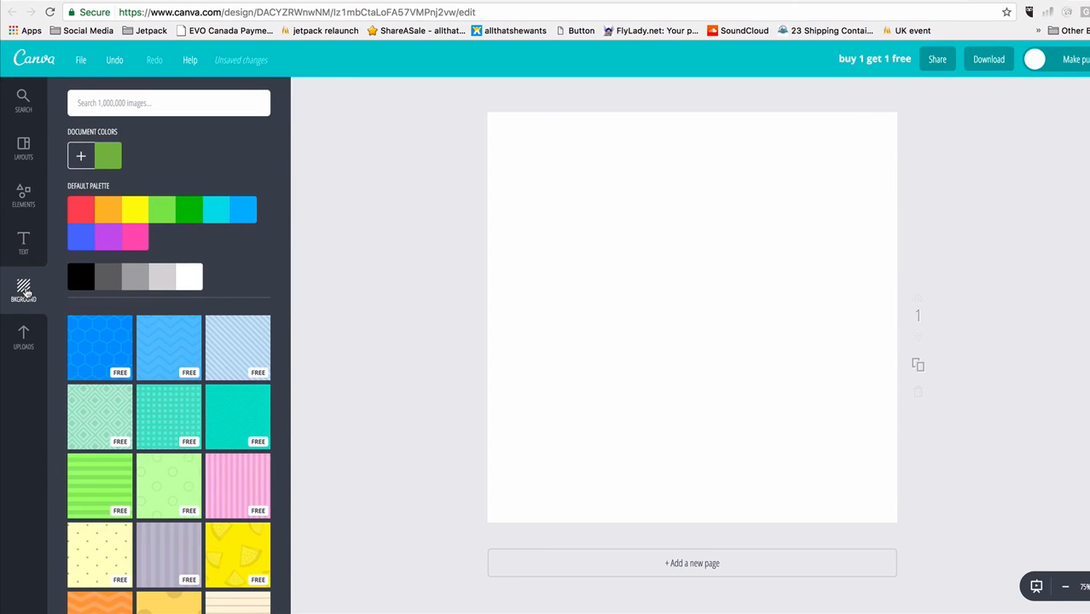
{"action": "scroll", "coordinate": [145, 487], "scroll_direction": "down", "scroll_amount": 15}
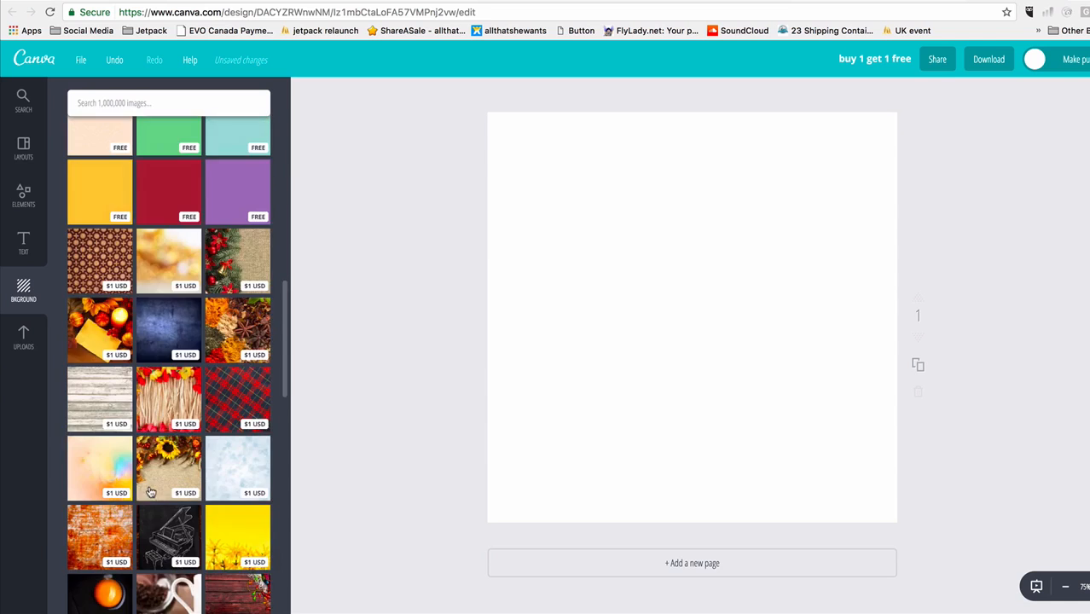
{"action": "scroll", "coordinate": [150, 494], "scroll_direction": "up", "scroll_amount": 15}
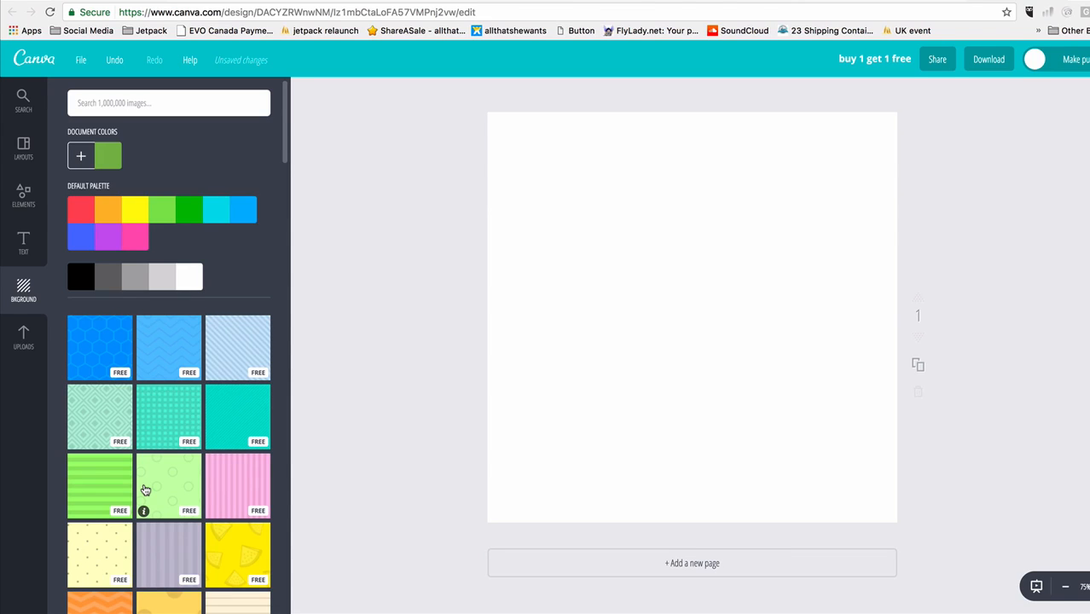
{"action": "scroll", "coordinate": [145, 490], "scroll_direction": "down", "scroll_amount": 3}
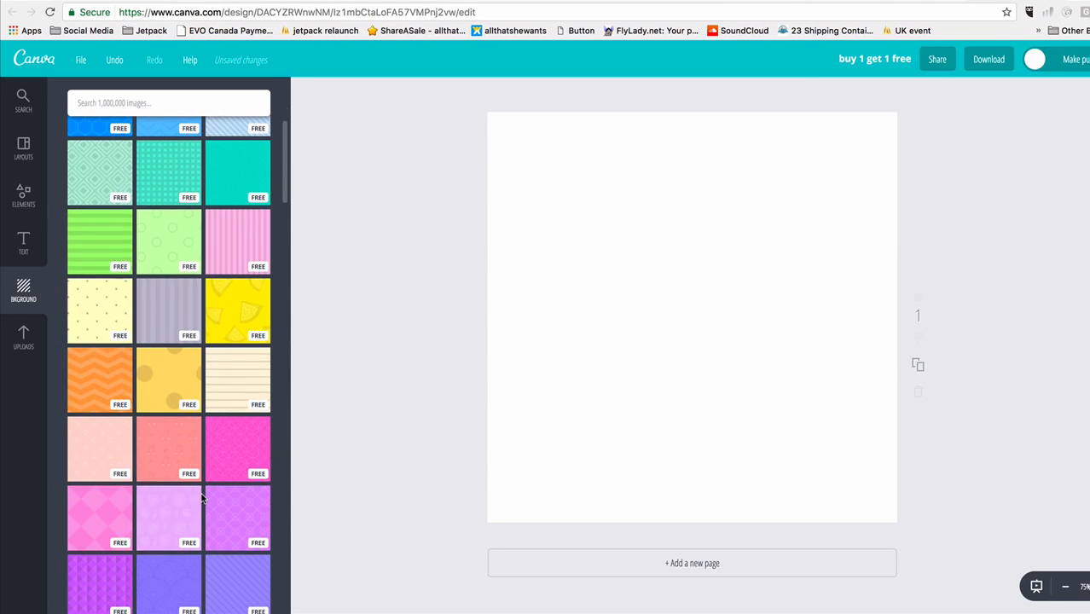
{"action": "scroll", "coordinate": [202, 499], "scroll_direction": "down", "scroll_amount": 1}
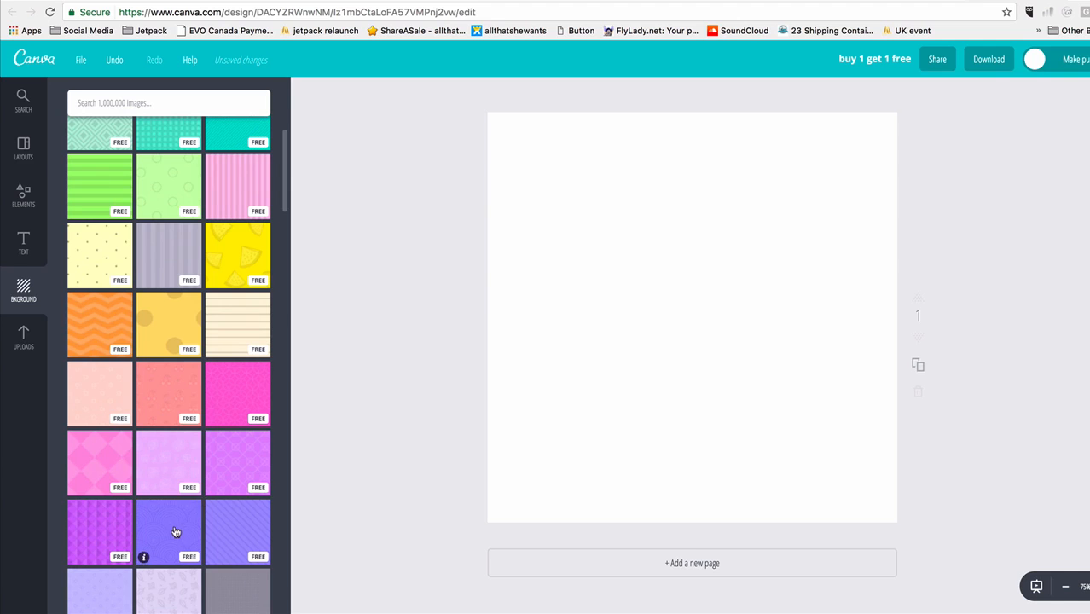
{"action": "scroll", "coordinate": [175, 529], "scroll_direction": "down", "scroll_amount": 4}
{"action": "left_click", "coordinate": [181, 463]}
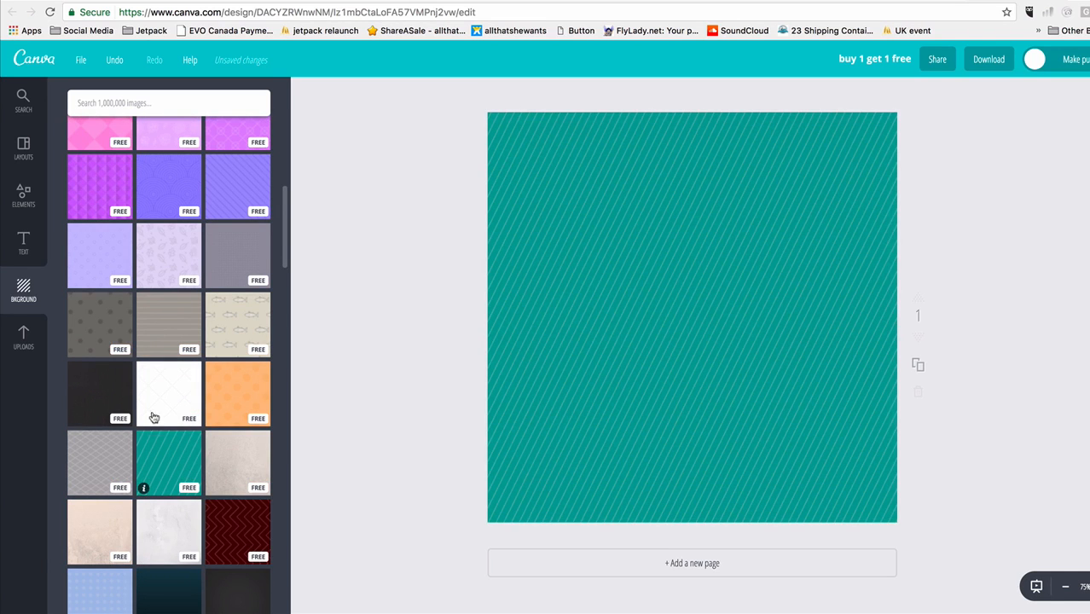
- Add the free aerial beach photo with ocean waves to the blank page
{"action": "left_click", "coordinate": [28, 290]}
{"action": "left_click", "coordinate": [24, 196]}
{"action": "left_click", "coordinate": [95, 179]}
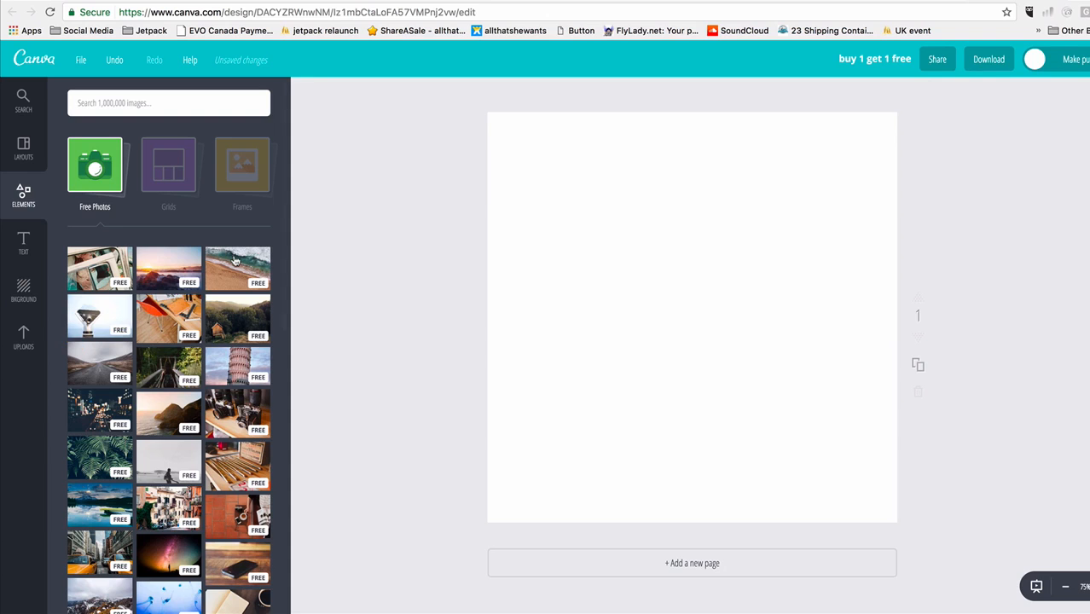
{"action": "left_click", "coordinate": [215, 282]}
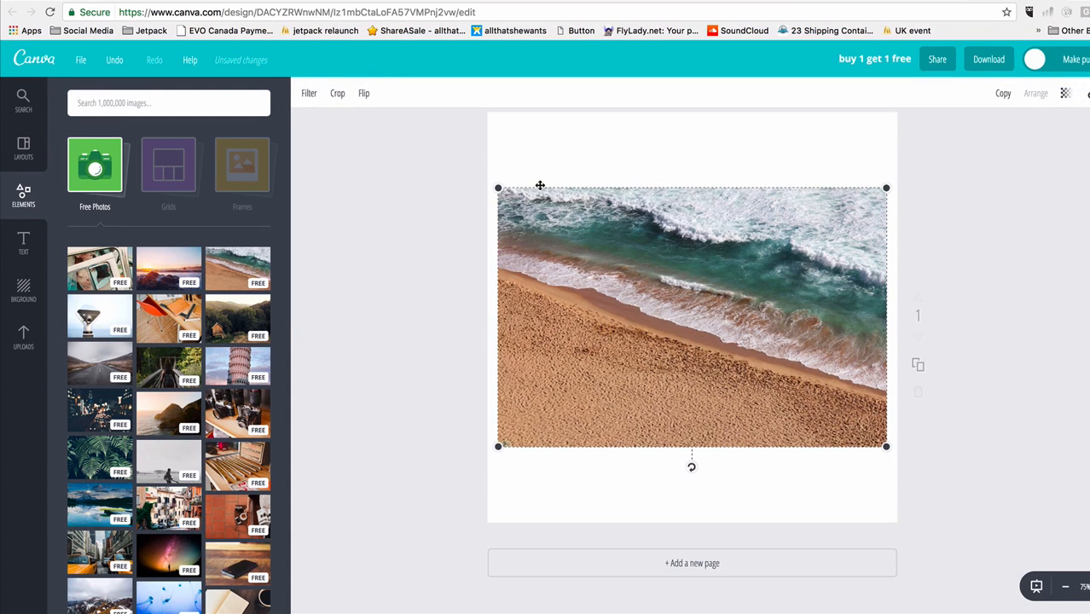
- Enlarge the beach photo past the page edges and reposition it so it fills the whole page
{"action": "left_click_drag", "start_coordinate": [499, 188], "coordinate": [363, 71]}
{"action": "left_click_drag", "start_coordinate": [686, 307], "coordinate": [708, 359]}
{"action": "left_click", "coordinate": [1048, 307]}
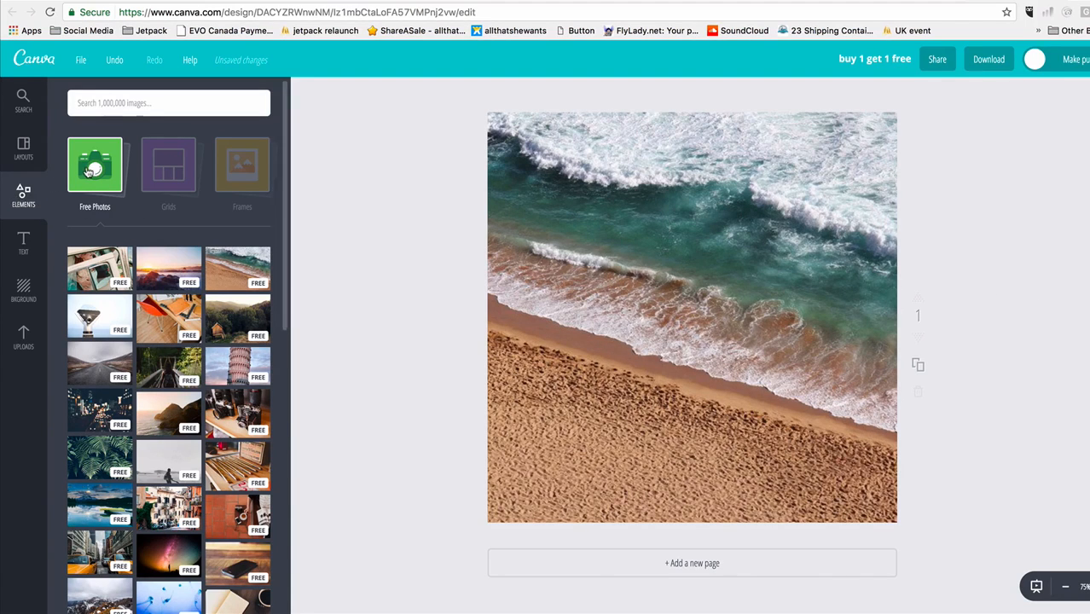
- Add the free square shape over the beach photo and enlarge it to cover the entire page
{"action": "left_click", "coordinate": [17, 196]}
{"action": "left_click", "coordinate": [88, 268]}
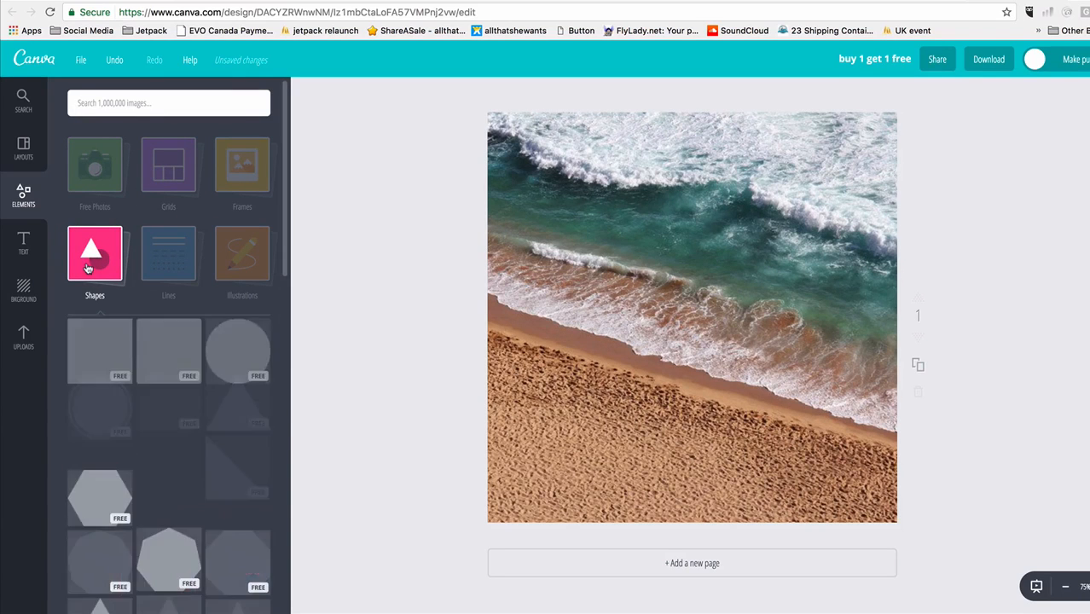
{"action": "left_click", "coordinate": [105, 384]}
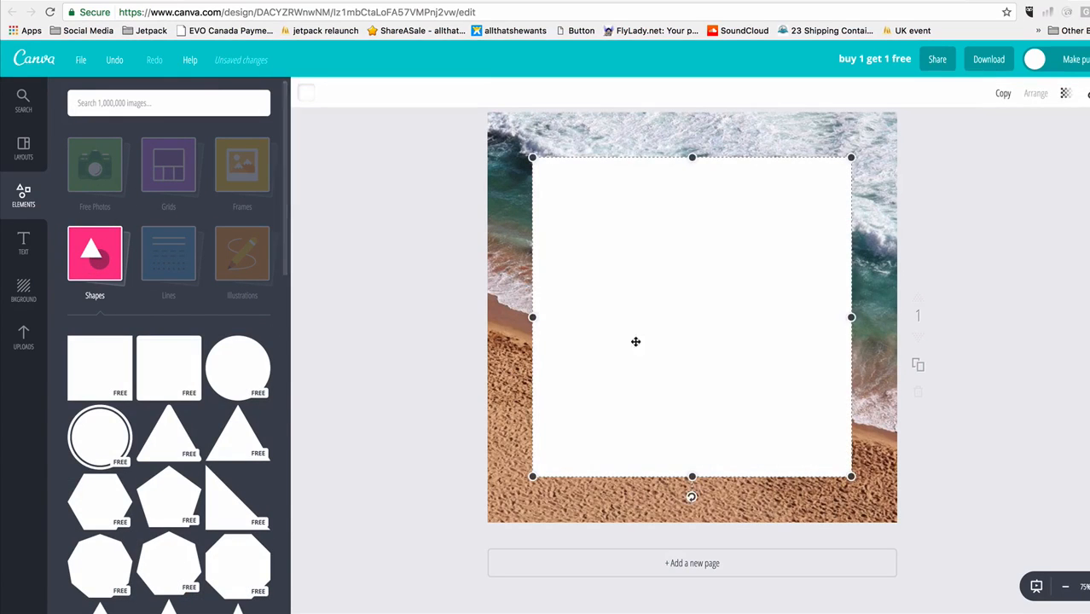
{"action": "left_click_drag", "start_coordinate": [635, 341], "coordinate": [636, 307]}
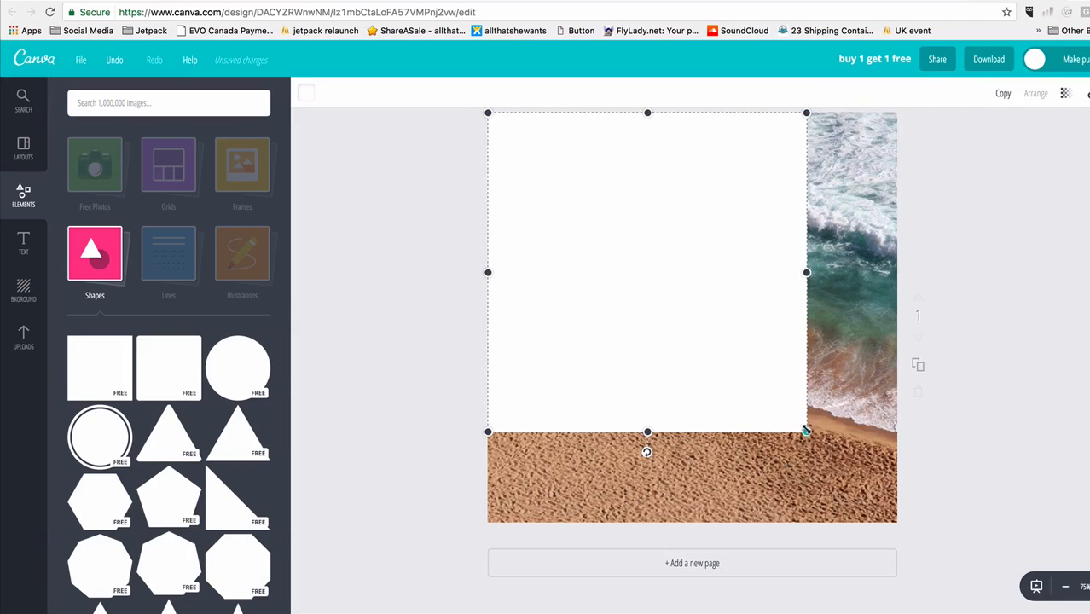
{"action": "left_click_drag", "start_coordinate": [806, 431], "coordinate": [844, 514]}
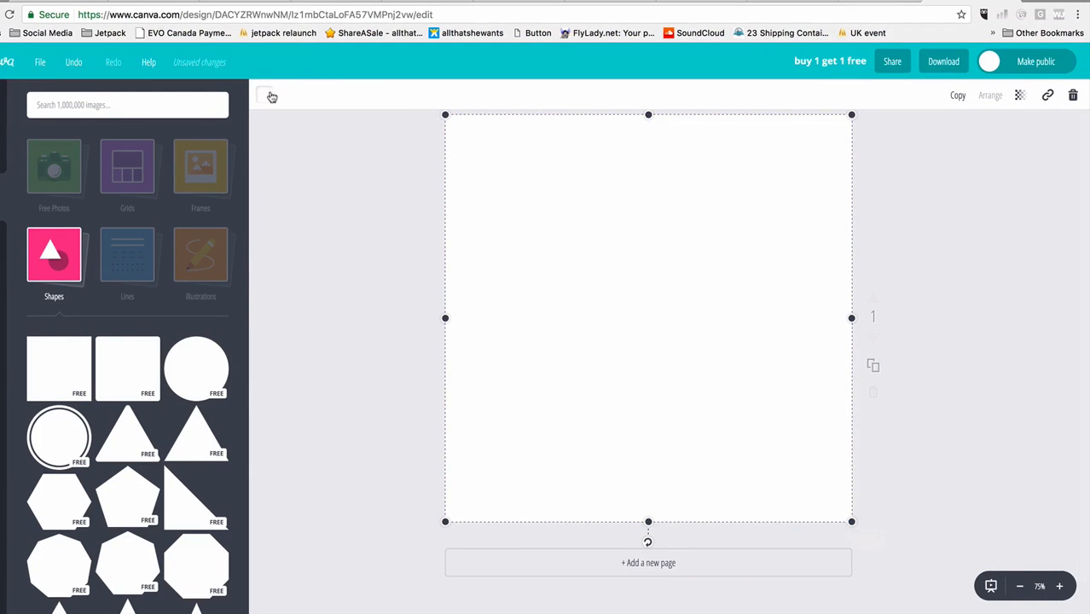
- Color the full-page square dark gray and make it semi-transparent so the beach photo shows through
{"action": "left_click", "coordinate": [267, 95]}
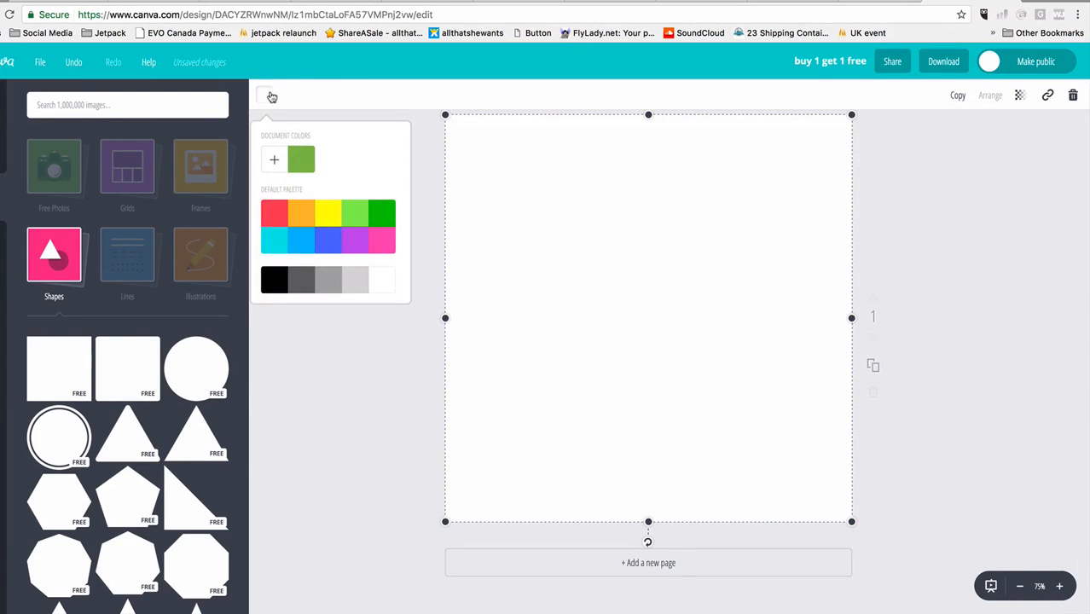
{"action": "left_click", "coordinate": [296, 283]}
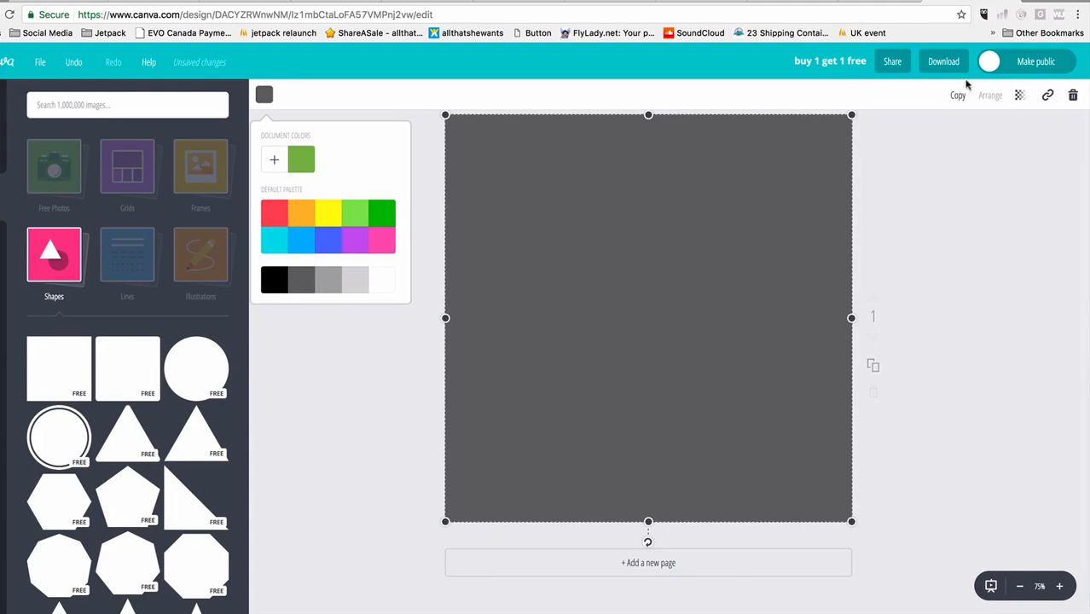
{"action": "left_click", "coordinate": [1020, 95]}
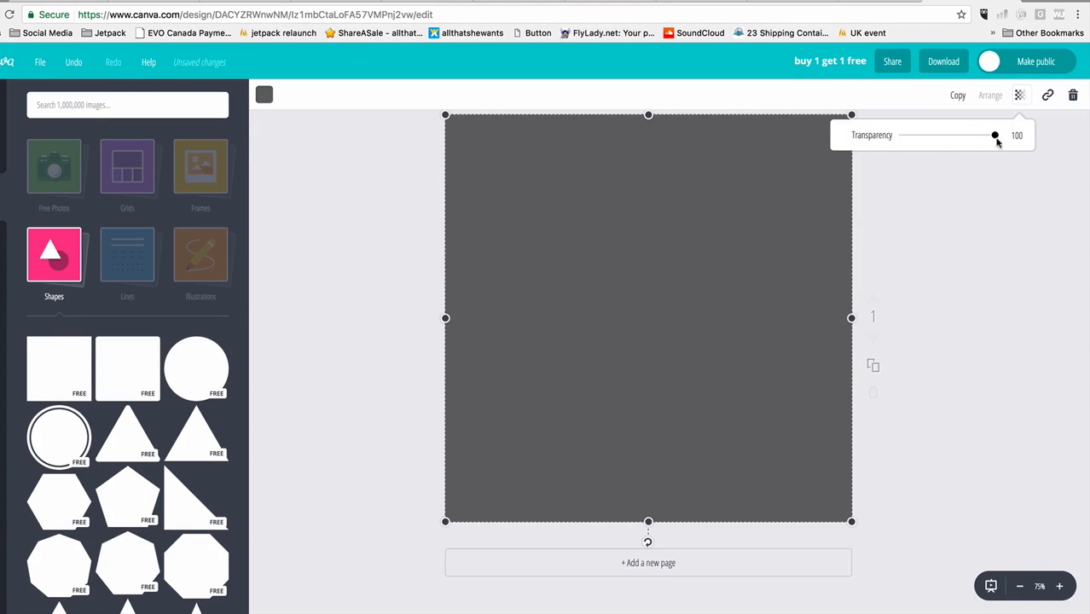
{"action": "left_click_drag", "start_coordinate": [997, 142], "coordinate": [943, 144]}
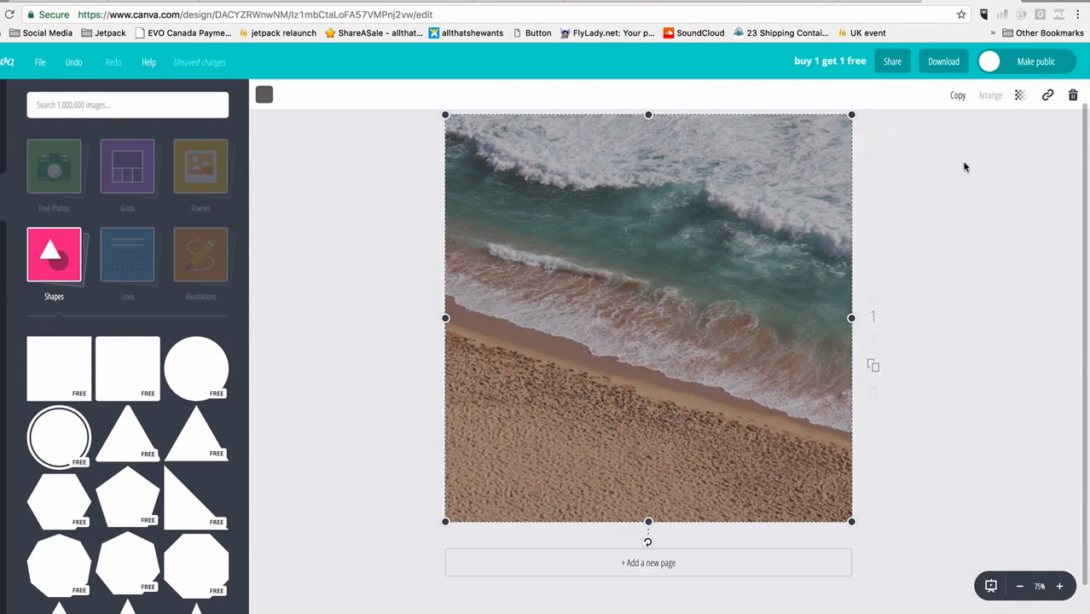
{"action": "left_click", "coordinate": [967, 161]}
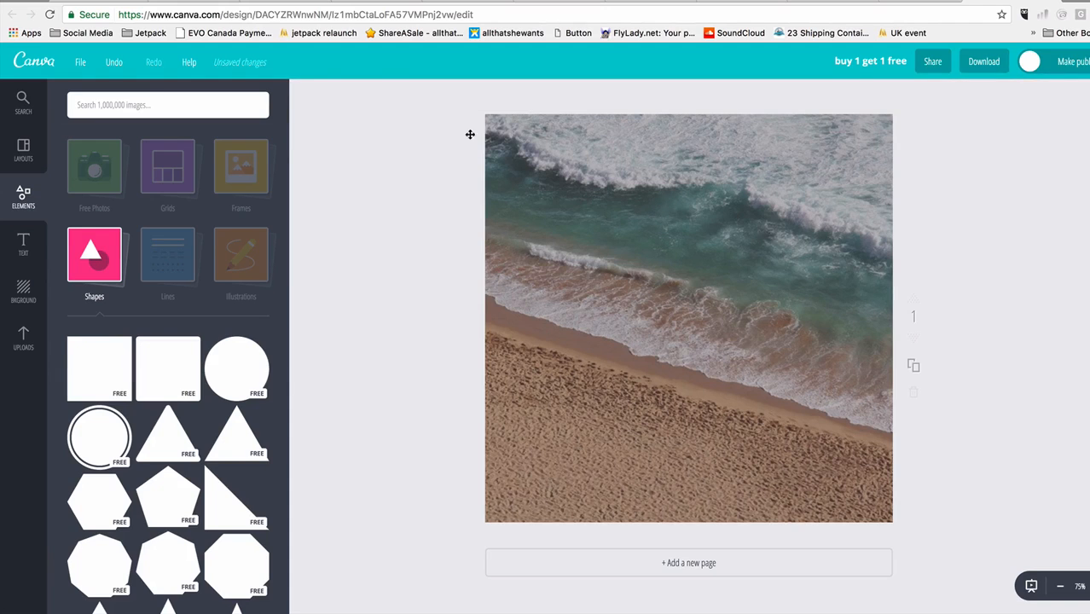
- Add a heading reading "The True Meaning Of Life Is To Plant Trees, Under Whose Shade You Do Not Expect To Sit" in quotation marks
{"action": "left_click", "coordinate": [26, 243]}
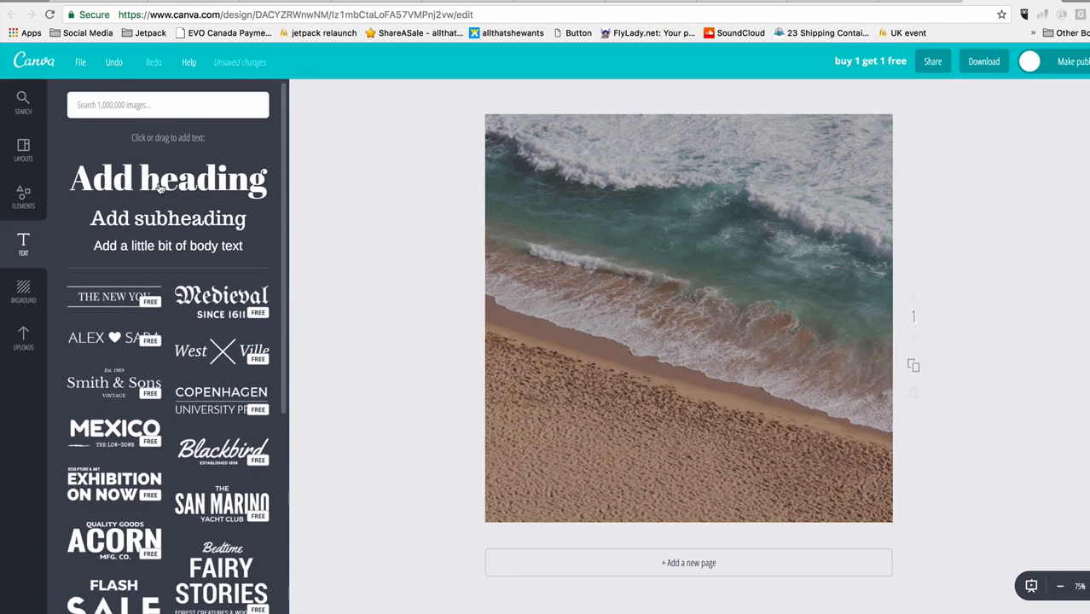
{"action": "left_click", "coordinate": [159, 188]}
{"action": "type", "text": "\"The Tr"}
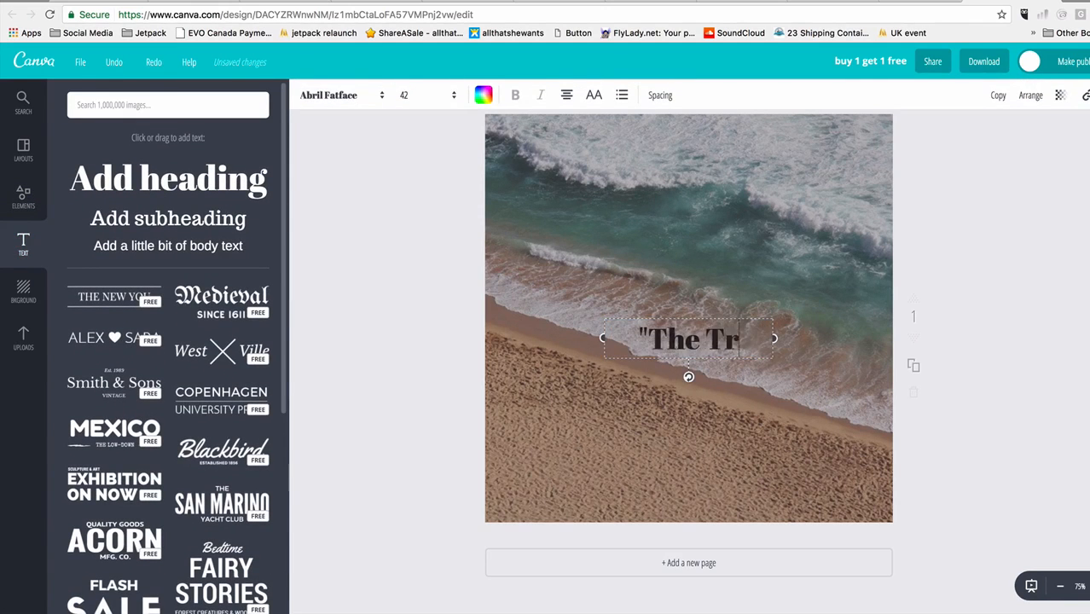
{"action": "type", "text": "ue Meaning Of Life"}
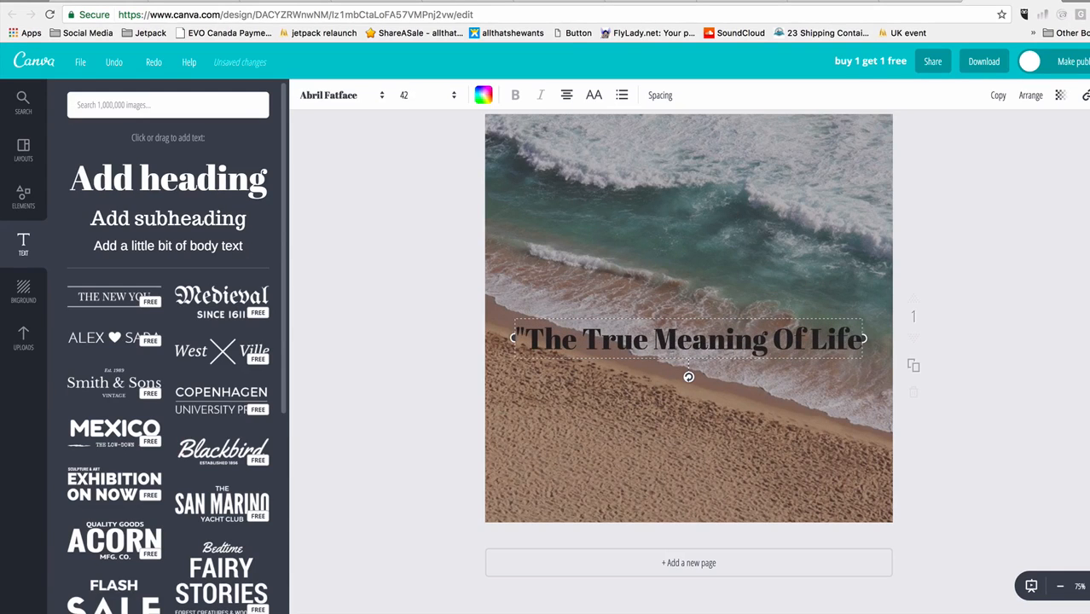
{"action": "type", "text": " Is To Plant Trees, "}
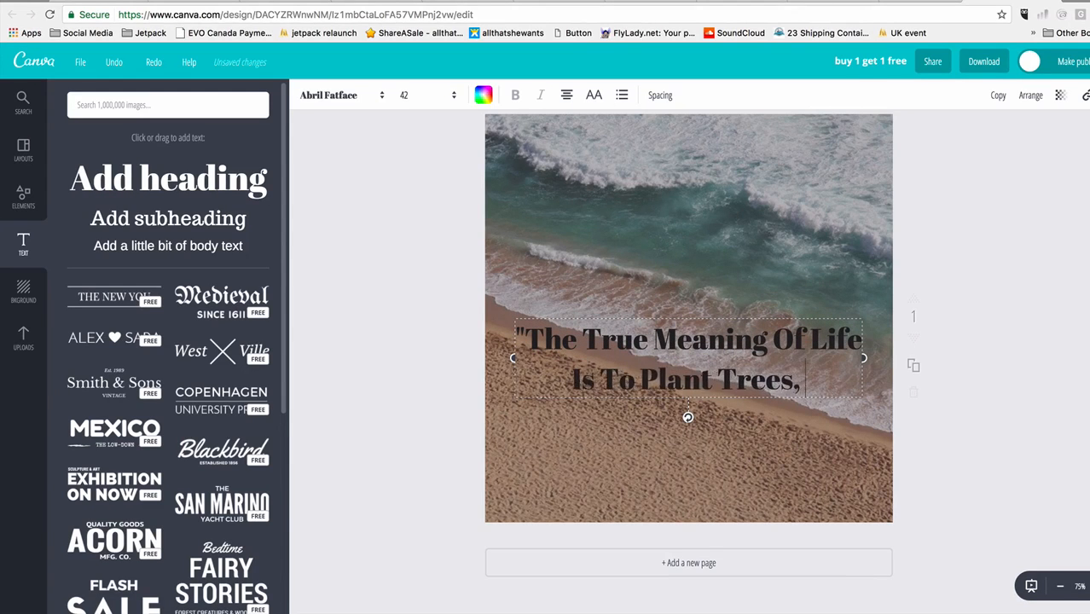
{"action": "type", "text": "Under whose"}
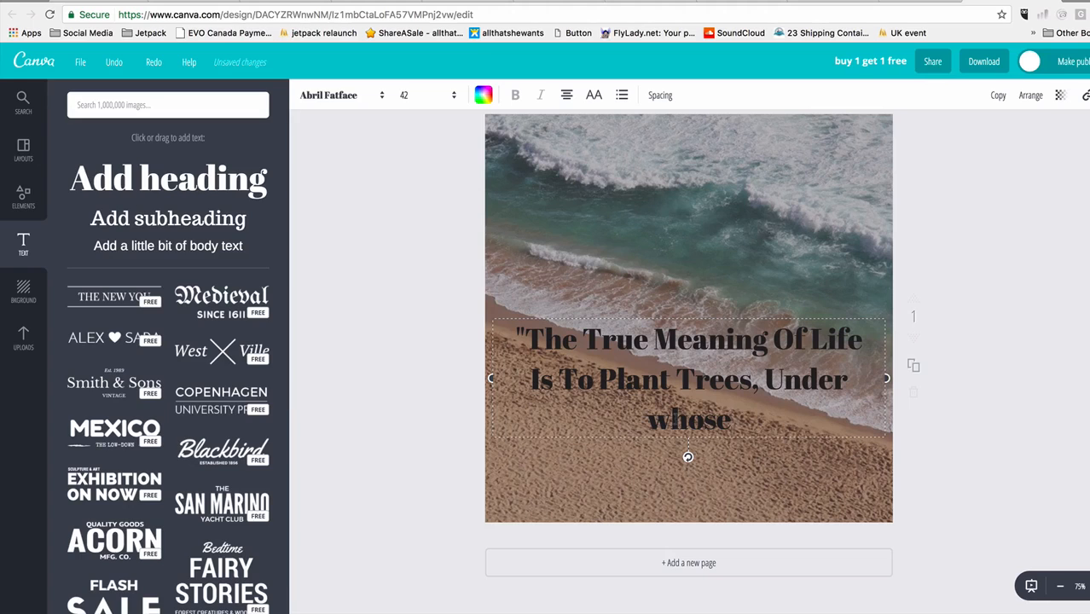
{"action": "key", "text": "shift+Left"}
{"action": "type", "text": "Whose Shade"}
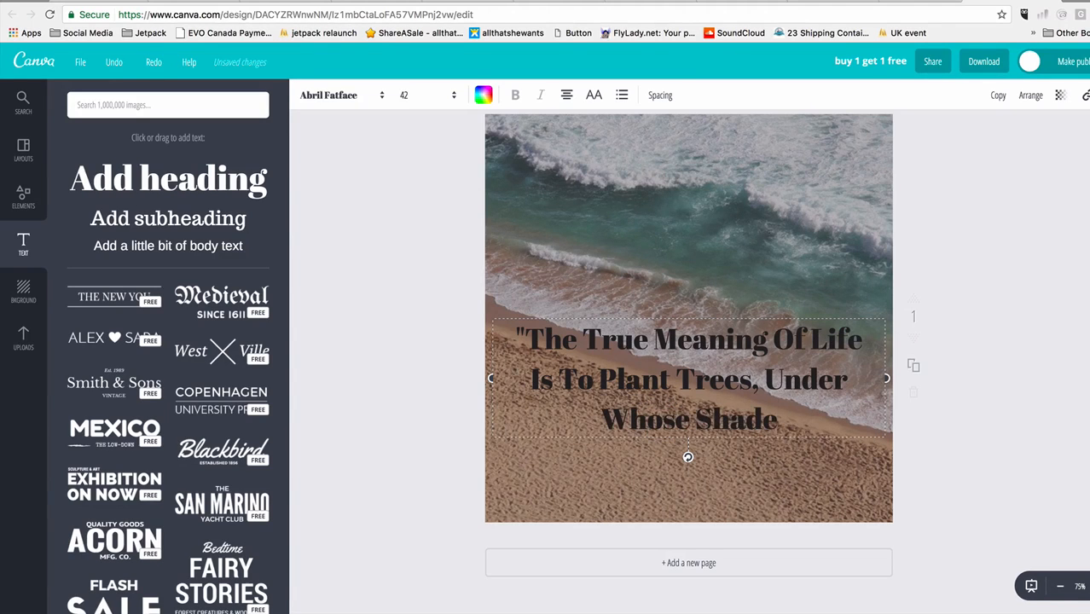
{"action": "type", "text": " You Do Not Expect To Sit\""}
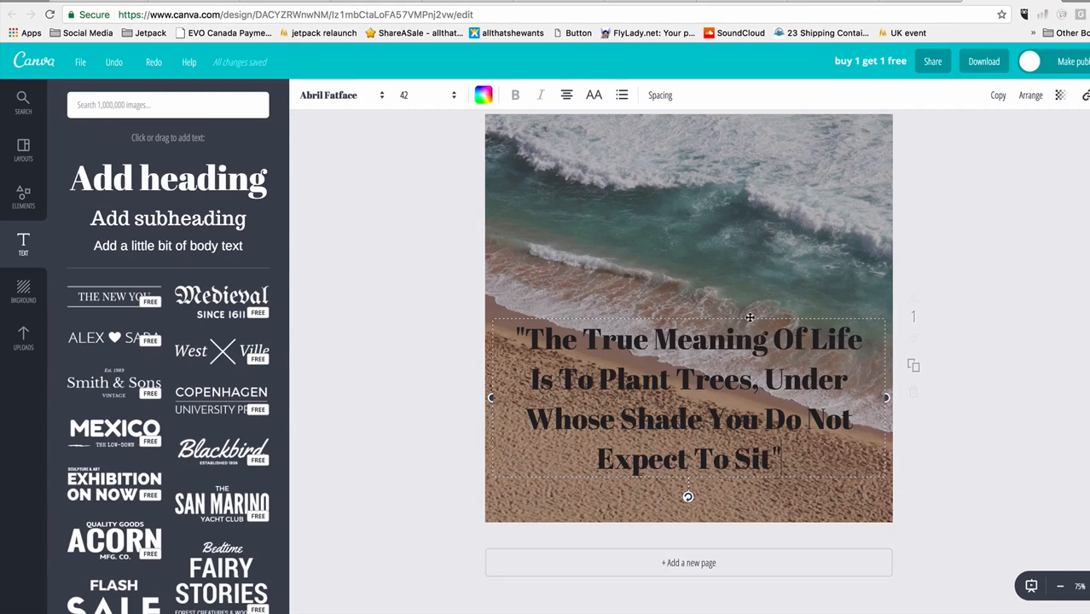
- Move the quote up to the middle of the page and color all its text white
{"action": "left_click_drag", "start_coordinate": [749, 318], "coordinate": [748, 223]}
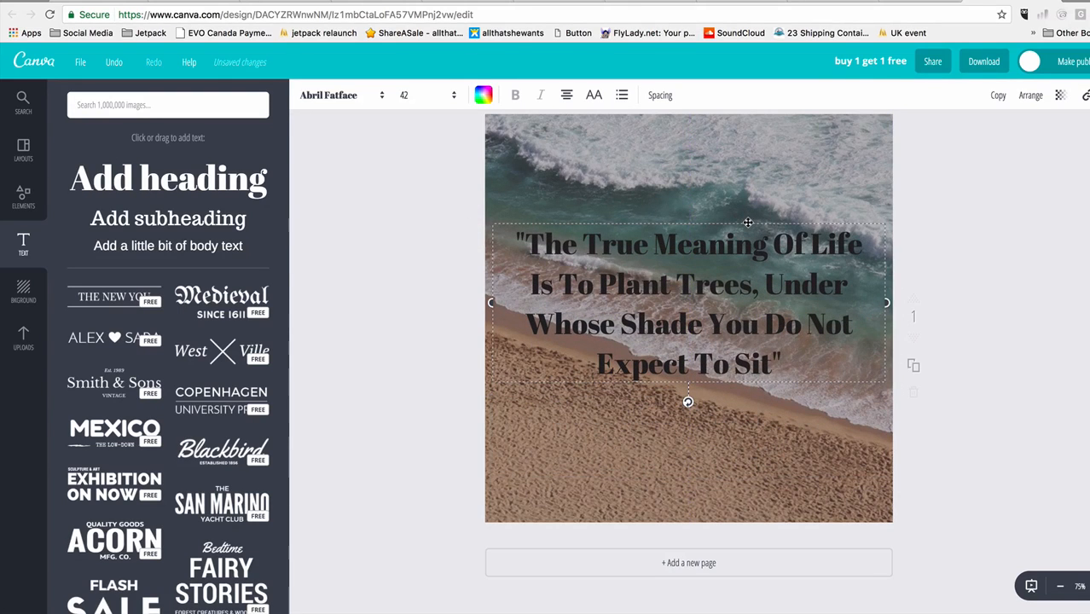
{"action": "left_click_drag", "start_coordinate": [518, 244], "coordinate": [858, 362]}
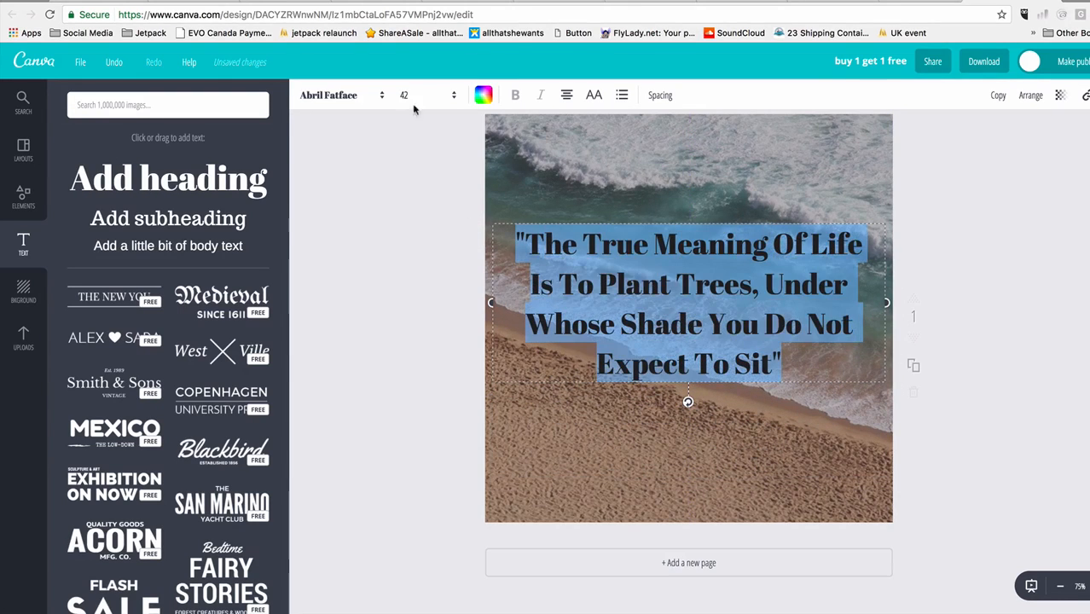
{"action": "left_click", "coordinate": [483, 95]}
{"action": "left_click", "coordinate": [607, 279]}
{"action": "left_click", "coordinate": [445, 264]}
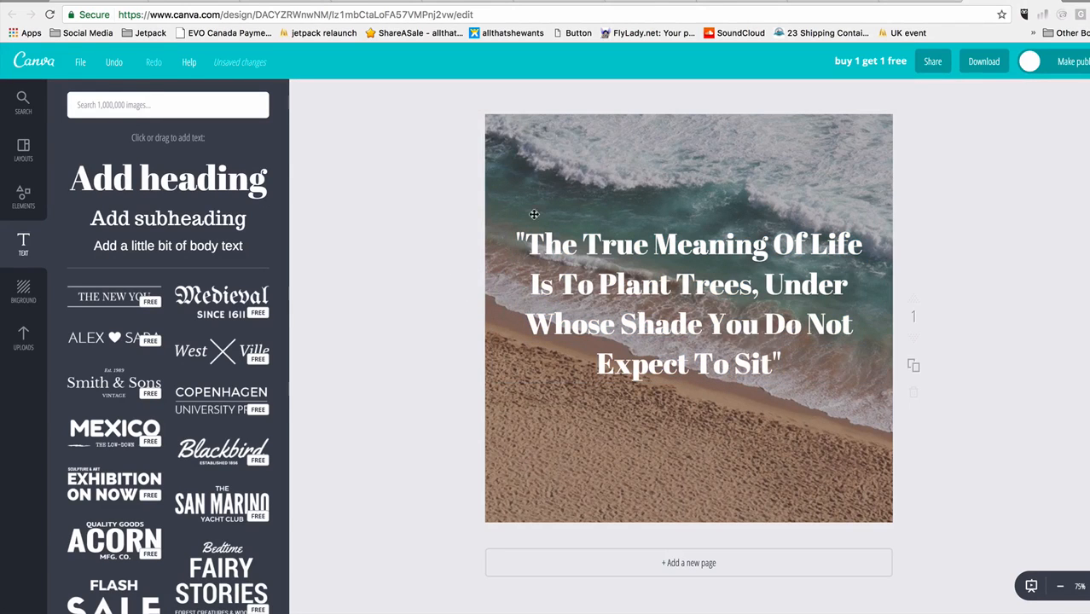
- Recolor the overlay square black and adjust its transparency behind the quote
{"action": "left_click", "coordinate": [543, 128]}
{"action": "left_click", "coordinate": [1060, 95]}
{"action": "left_click_drag", "start_coordinate": [1039, 134], "coordinate": [990, 135]}
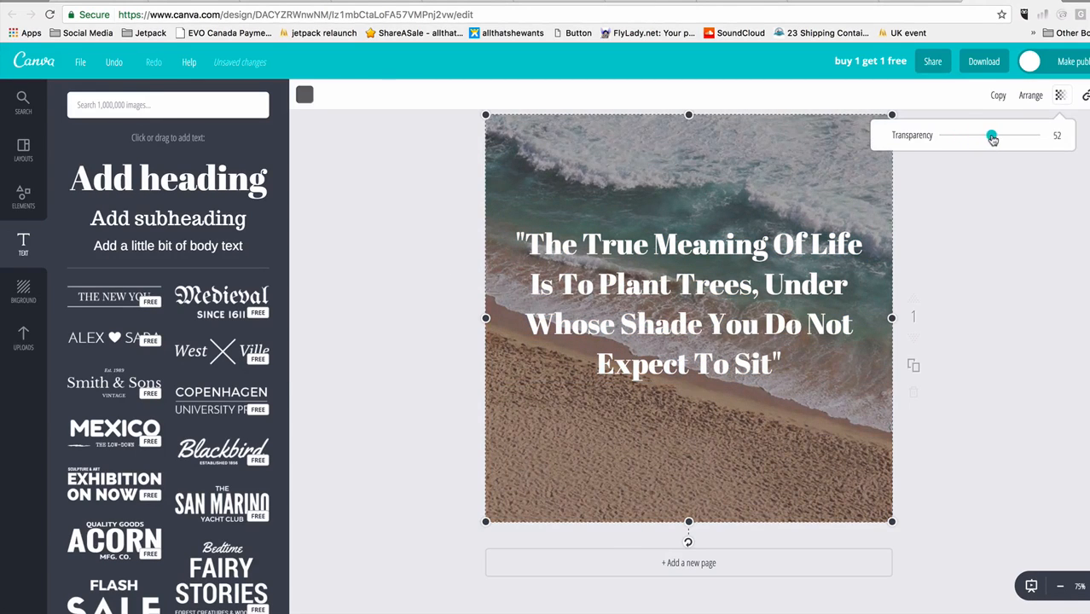
{"action": "left_click", "coordinate": [305, 95]}
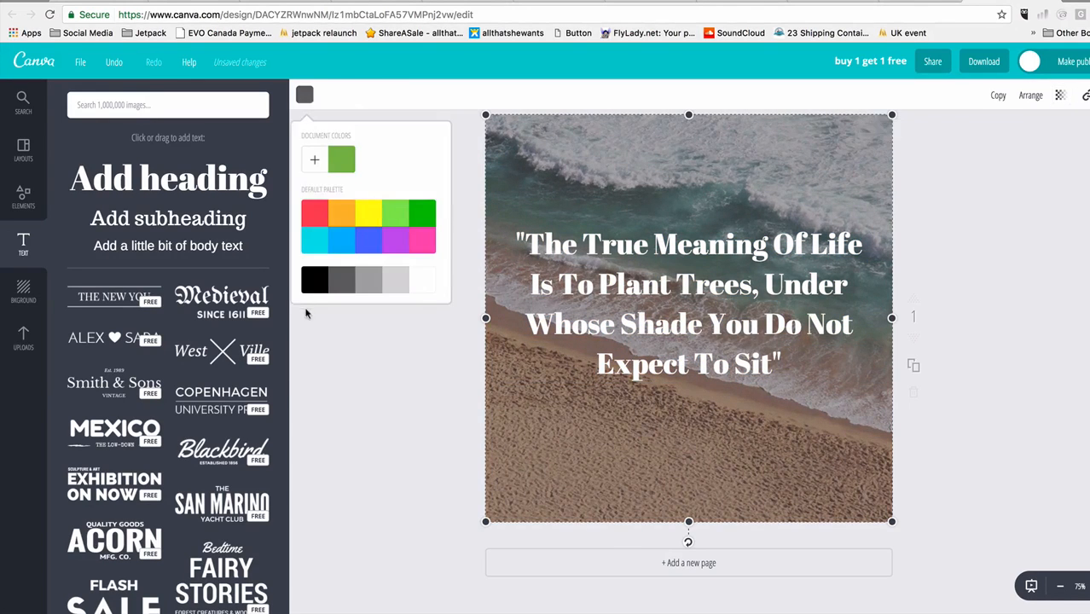
{"action": "left_click", "coordinate": [1061, 95]}
{"action": "left_click_drag", "start_coordinate": [991, 136], "coordinate": [982, 135]}
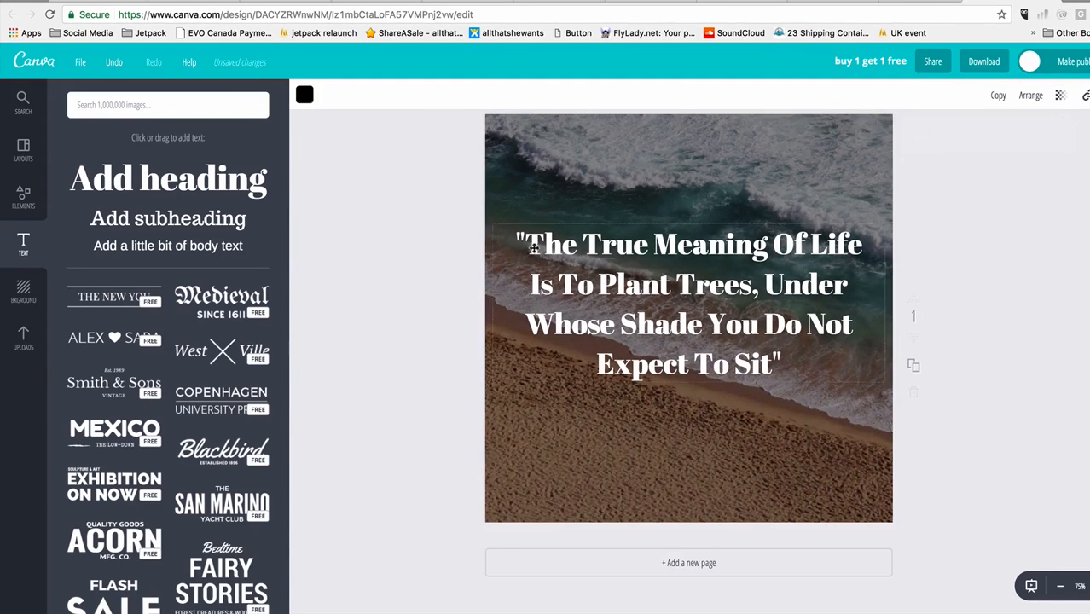
- Set the quote's font size to 64 and move the text up to fit within the page
{"action": "left_click", "coordinate": [682, 290]}
{"action": "left_click", "coordinate": [452, 95]}
{"action": "left_click", "coordinate": [418, 350]}
{"action": "left_click_drag", "start_coordinate": [501, 320], "coordinate": [499, 232]}
{"action": "left_click", "coordinate": [1020, 235]}
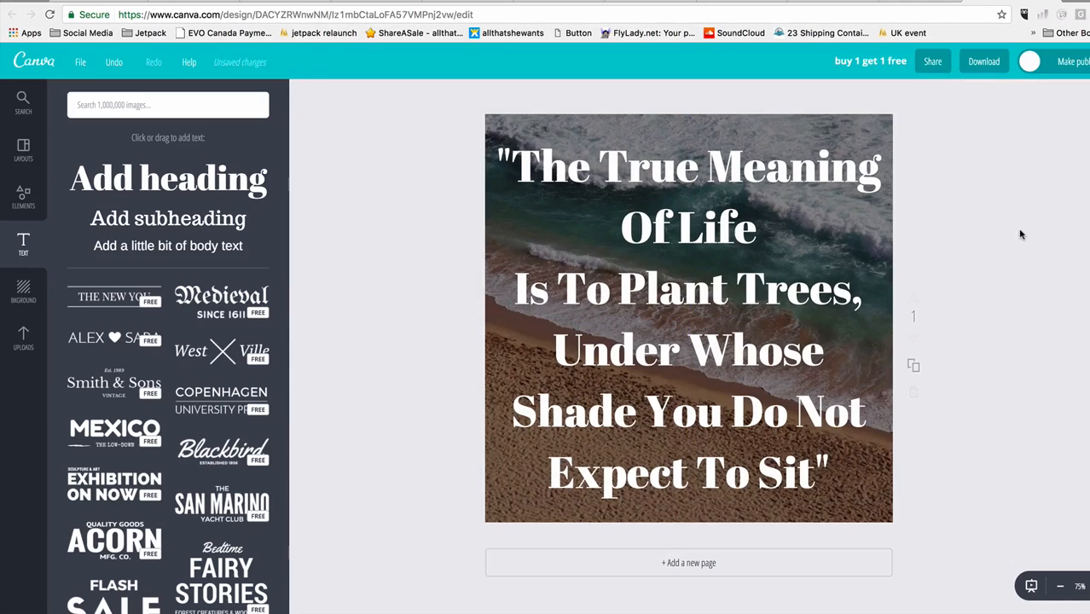
- Set the black overlay's transparency to about 22
{"action": "left_click", "coordinate": [797, 120]}
{"action": "left_click", "coordinate": [1060, 95]}
{"action": "left_click_drag", "start_coordinate": [984, 136], "coordinate": [965, 139]}
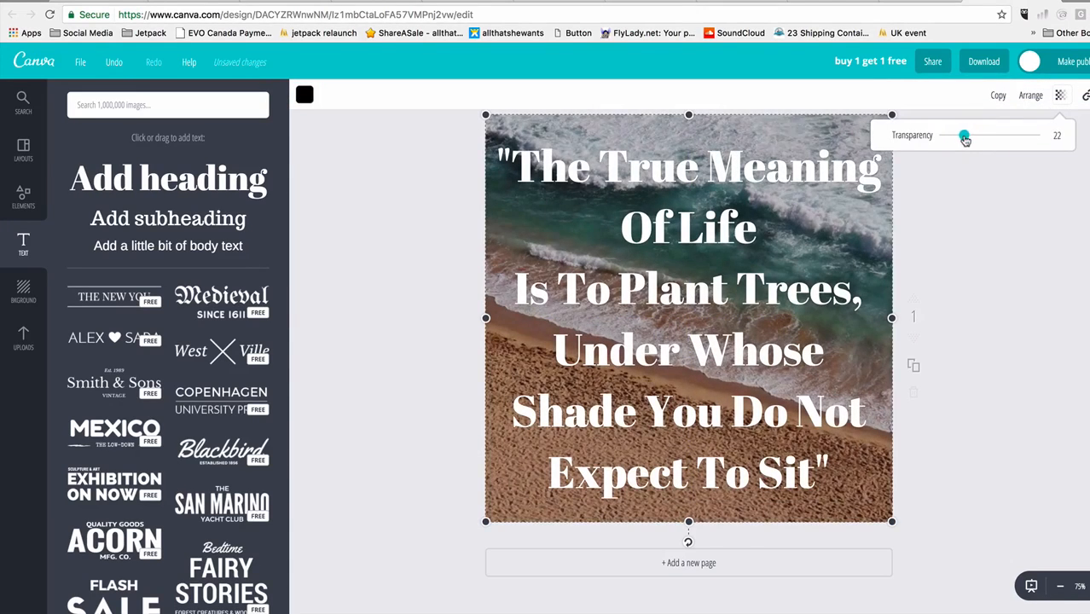
- Set the quote's font size to 56 and remove the line break between "Life" and "Is"
{"action": "left_click", "coordinate": [588, 158]}
{"action": "left_click", "coordinate": [588, 158]}
{"action": "left_click", "coordinate": [404, 95]}
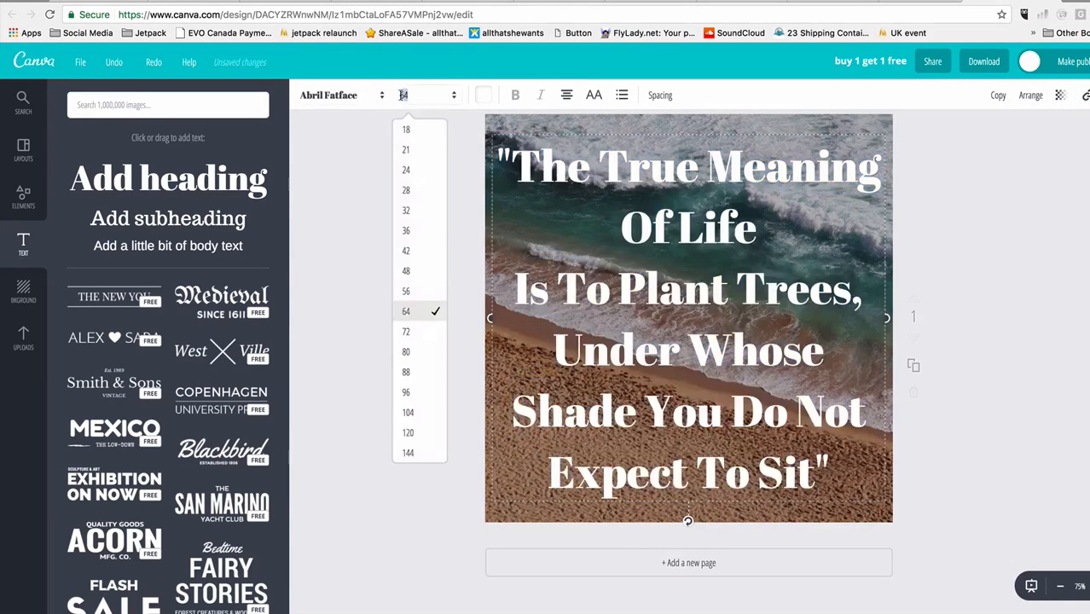
{"action": "left_click", "coordinate": [406, 291]}
{"action": "left_click", "coordinate": [421, 292]}
{"action": "double_click", "coordinate": [538, 265]}
{"action": "key", "text": "BackSpace"}
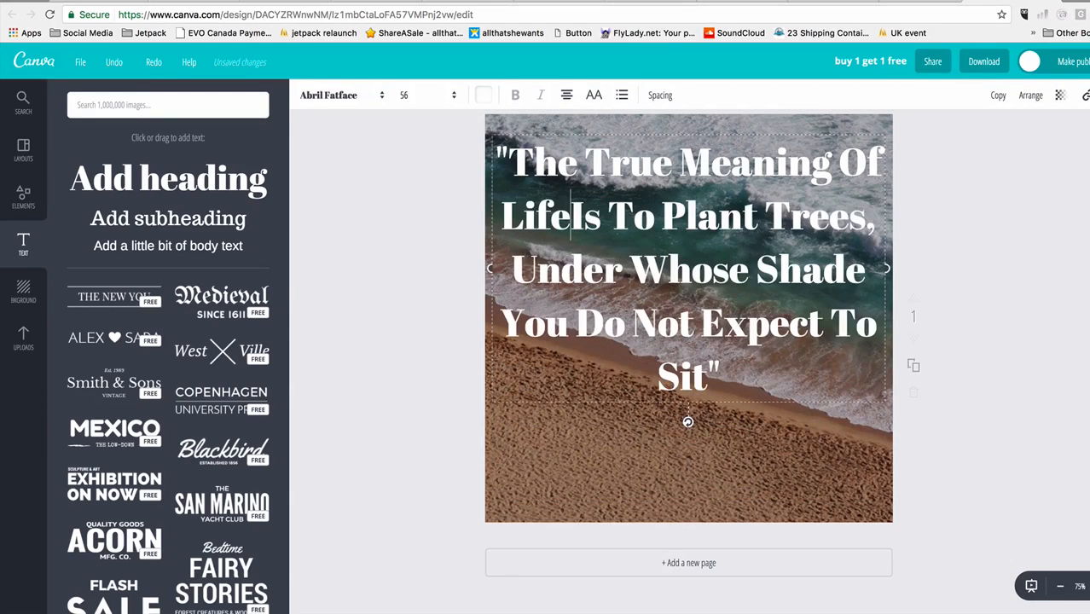
- Move the quote lower on the page and add a final line with a dash and the author's full name
{"action": "left_click_drag", "start_coordinate": [775, 403], "coordinate": [776, 453]}
{"action": "type", "text": "N"}
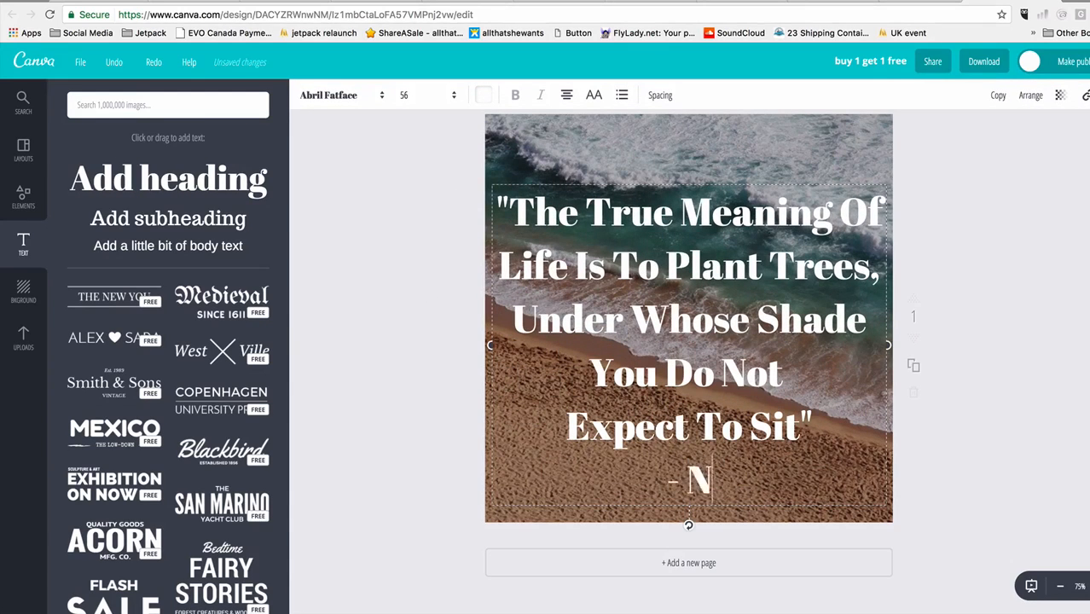
{"action": "type", "text": "elson Henderson"}
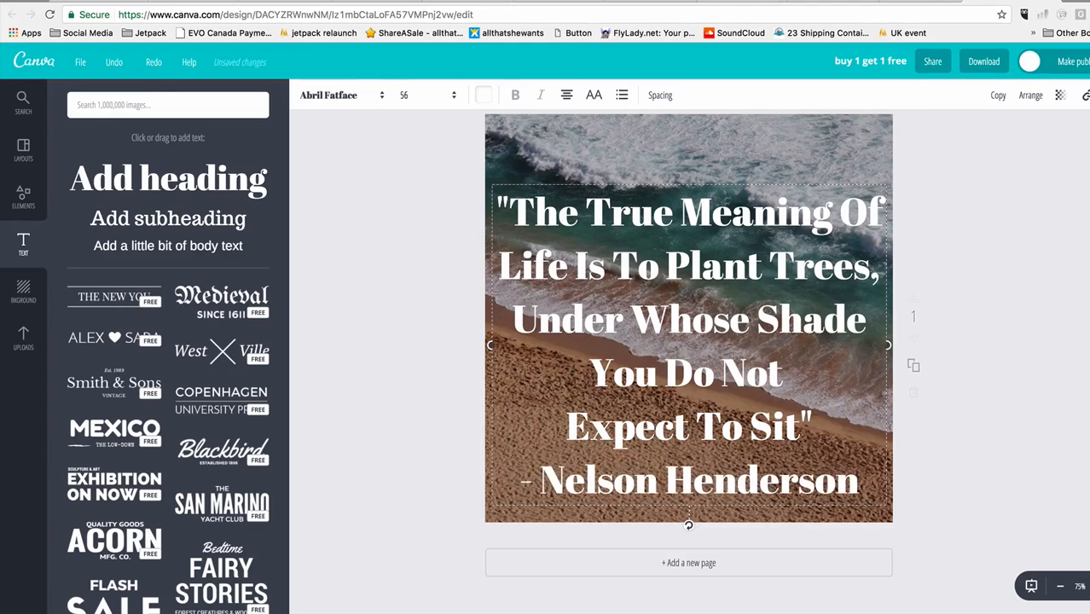
- Set the quote text's font size to 48 and center the text box vertically on the page
{"action": "key", "text": "shift+Home"}
{"action": "left_click", "coordinate": [427, 95]}
{"action": "left_click", "coordinate": [413, 283]}
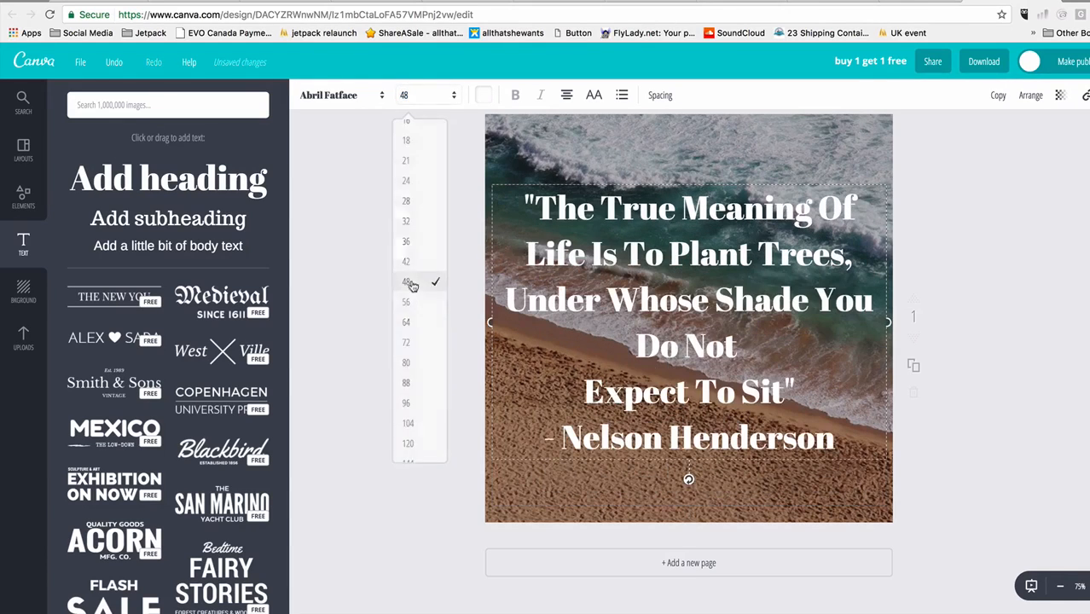
{"action": "left_click_drag", "start_coordinate": [722, 183], "coordinate": [723, 179]}
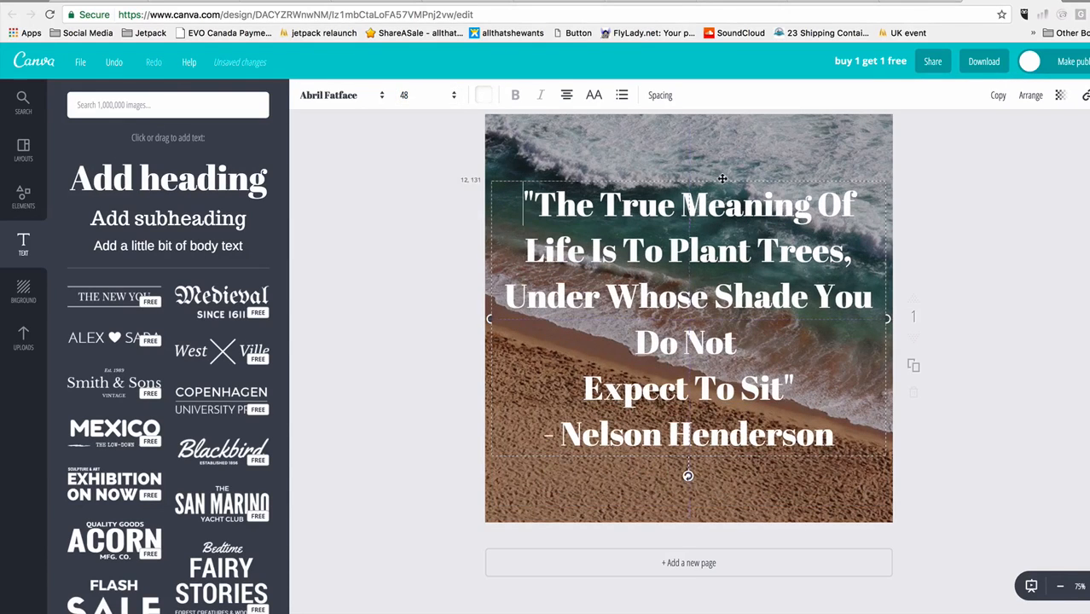
- Copy the attribution line with the author's name and delete it from the quote text box
{"action": "left_click", "coordinate": [642, 435]}
{"action": "triple_click", "coordinate": [658, 437]}
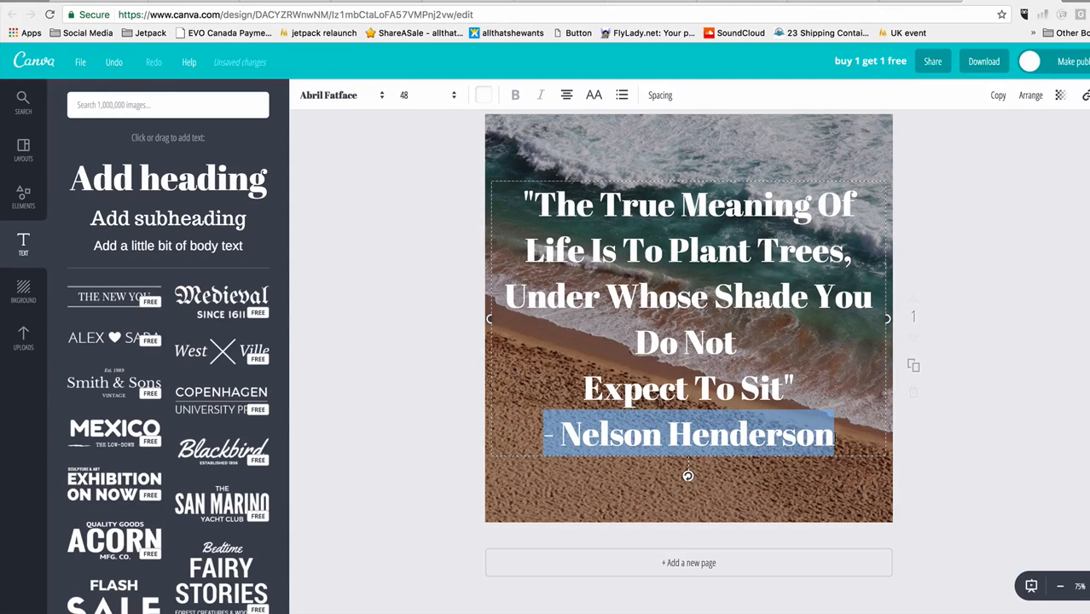
{"action": "key", "text": "ctrl+a"}
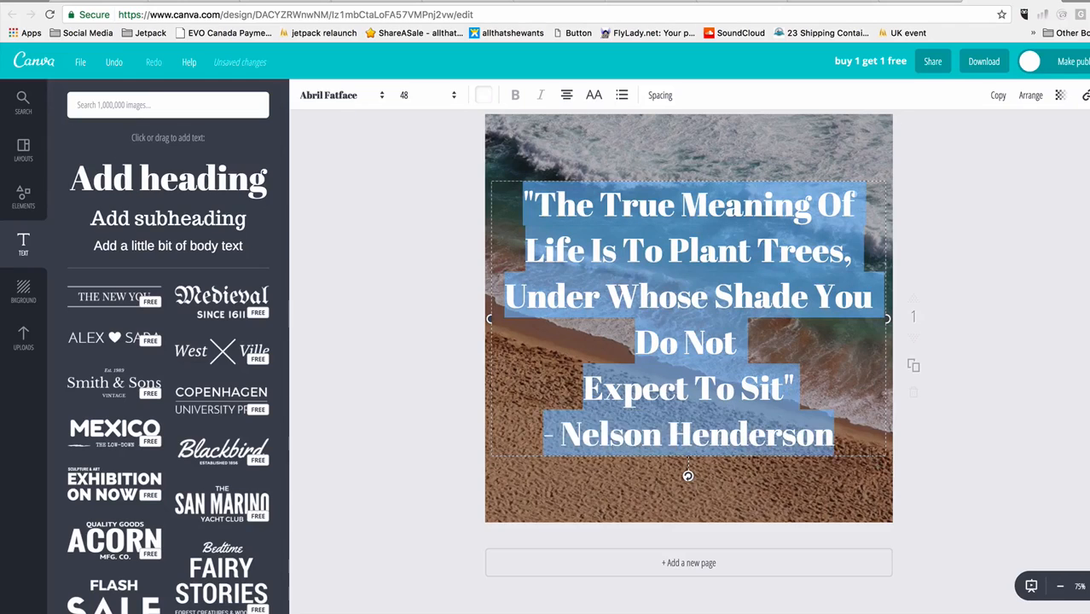
{"action": "triple_click", "coordinate": [777, 436]}
{"action": "key", "text": "ctrl+c"}
{"action": "key", "text": "BackSpace"}
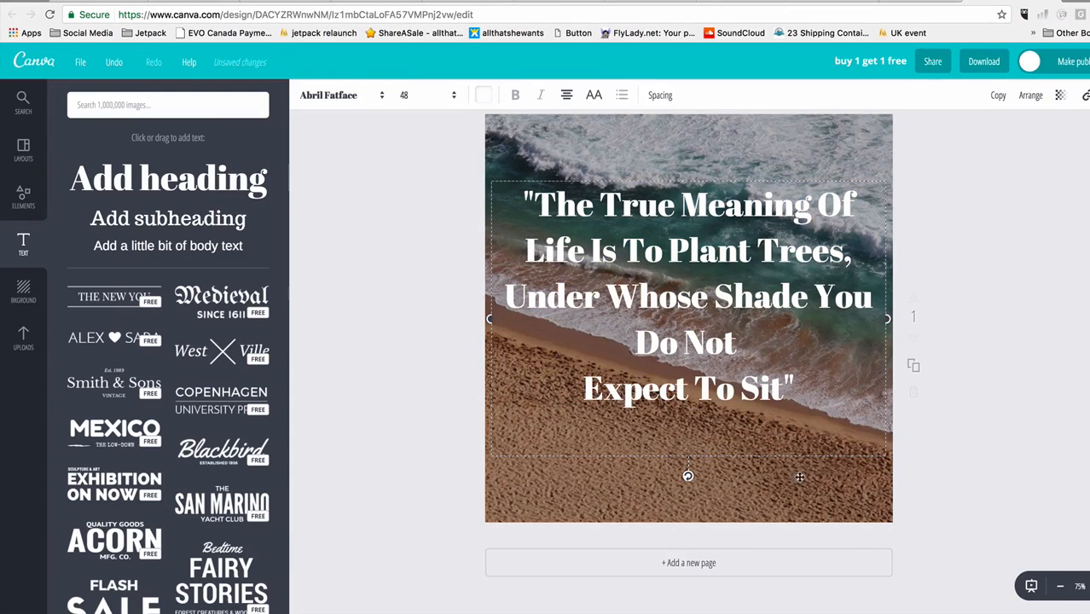
- Add a subheading text box below the quote and paste the copied author attribution into it
{"action": "left_click", "coordinate": [778, 467]}
{"action": "left_click", "coordinate": [153, 220]}
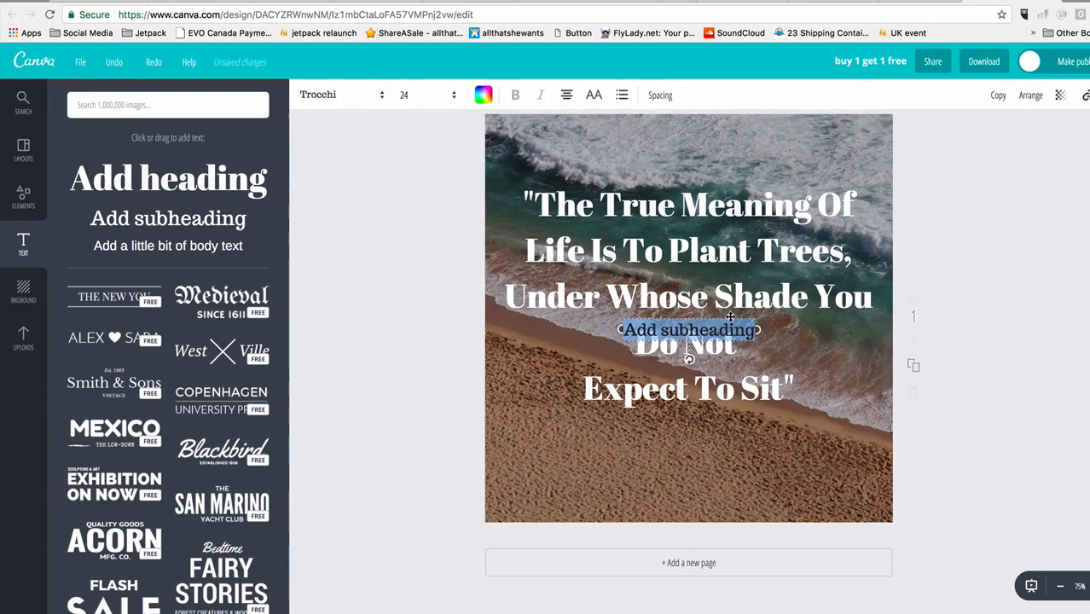
{"action": "left_click_drag", "start_coordinate": [713, 317], "coordinate": [735, 439]}
{"action": "key", "text": "ctrl+v"}
- Change the color of the whole attribution line to white
{"action": "key", "text": "ctrl+a"}
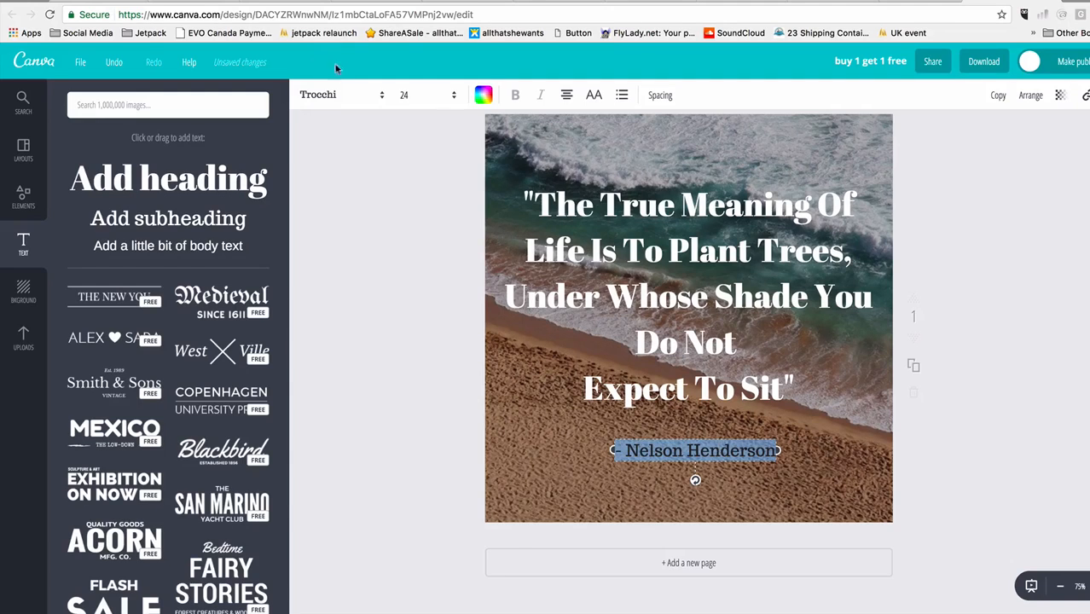
{"action": "left_click", "coordinate": [483, 95]}
{"action": "left_click", "coordinate": [595, 274]}
{"action": "left_click", "coordinate": [378, 325]}
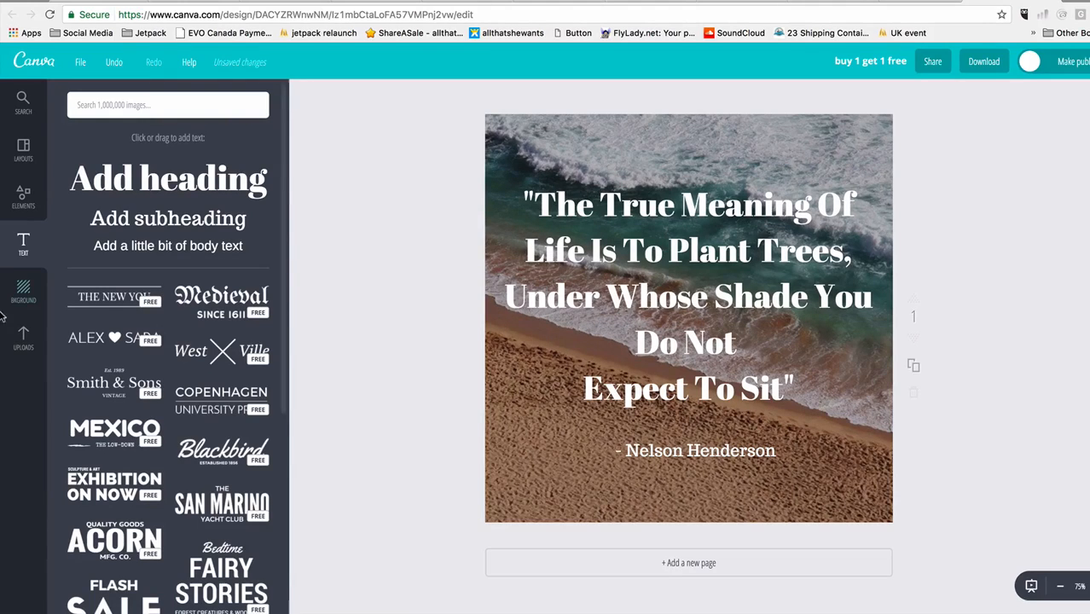
- Add the free night-sky photo with the lone standing figure to the page
{"action": "left_click", "coordinate": [23, 196]}
{"action": "left_click", "coordinate": [79, 249]}
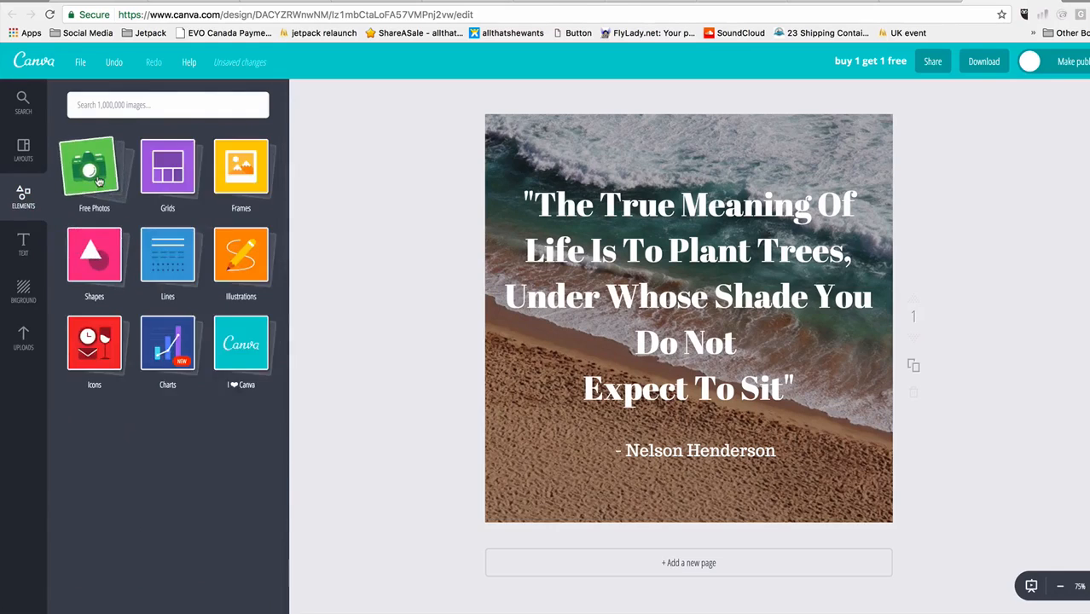
{"action": "left_click", "coordinate": [103, 184]}
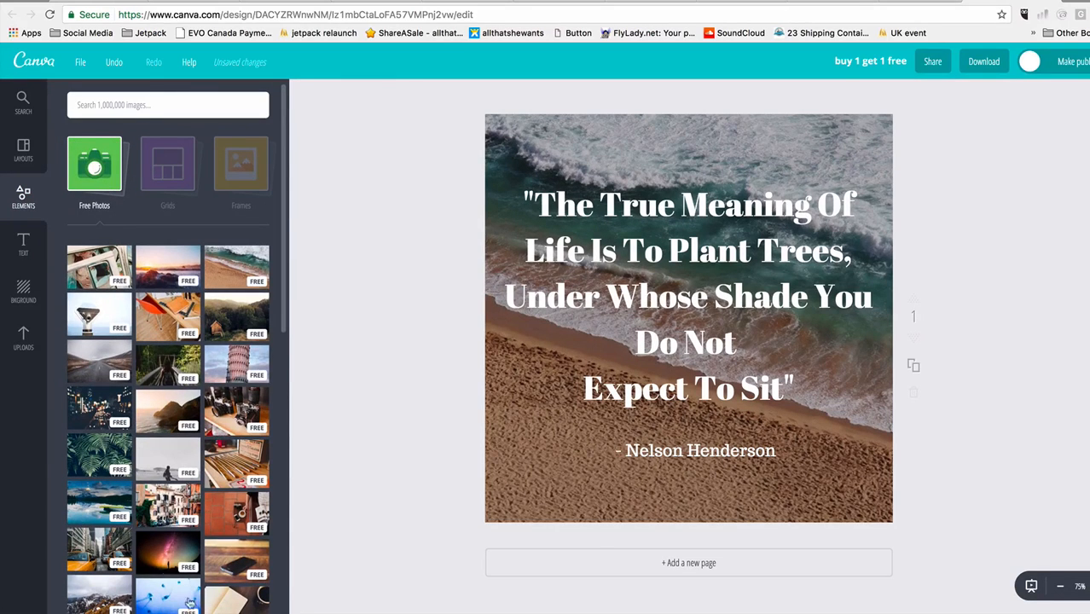
{"action": "left_click", "coordinate": [168, 553]}
{"action": "left_click_drag", "start_coordinate": [560, 253], "coordinate": [563, 297]}
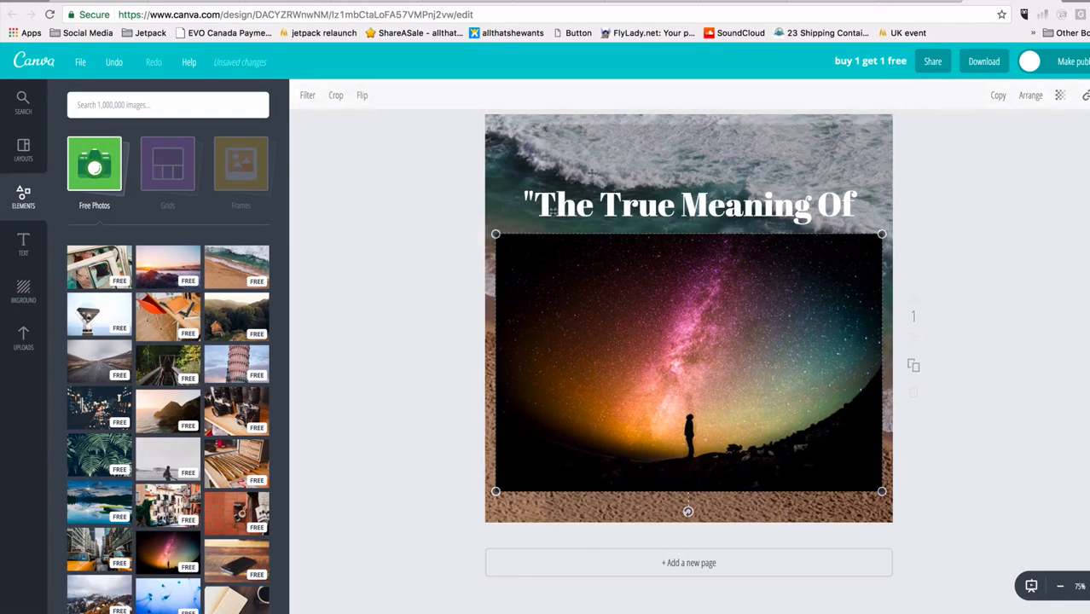
{"action": "left_click", "coordinate": [526, 154]}
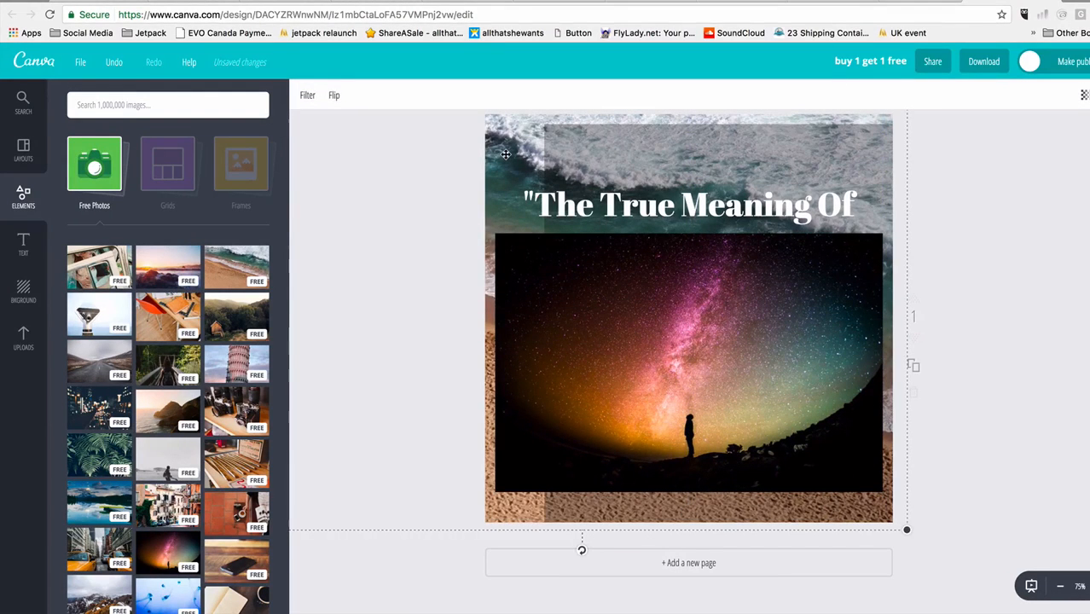
{"action": "key", "text": "Delete"}
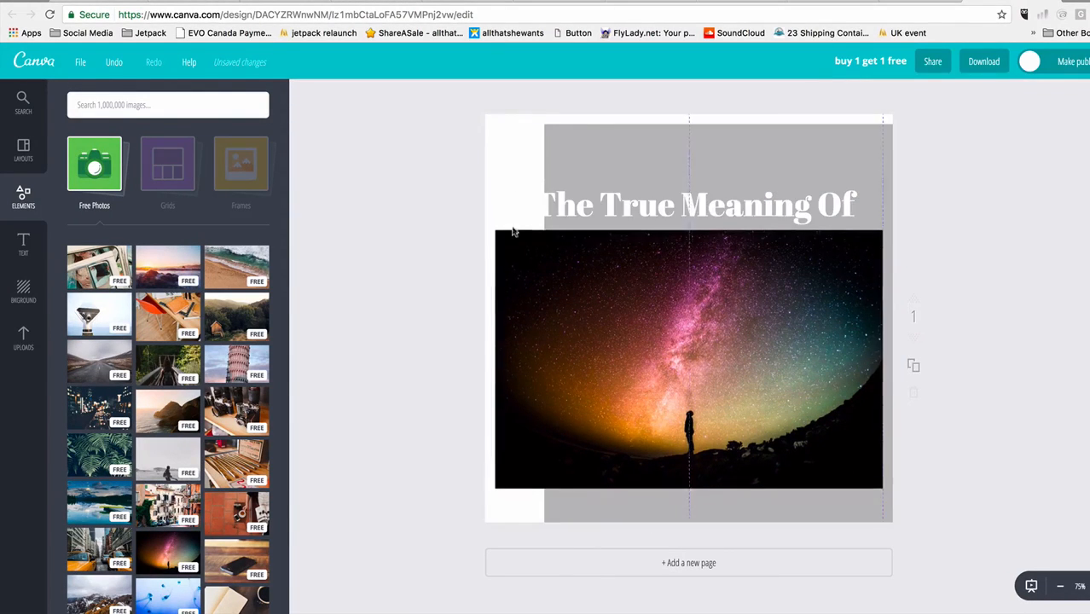
{"action": "left_click_drag", "start_coordinate": [511, 233], "coordinate": [499, 139]}
{"action": "key", "text": "super+z"}
{"action": "key", "text": "super+z"}
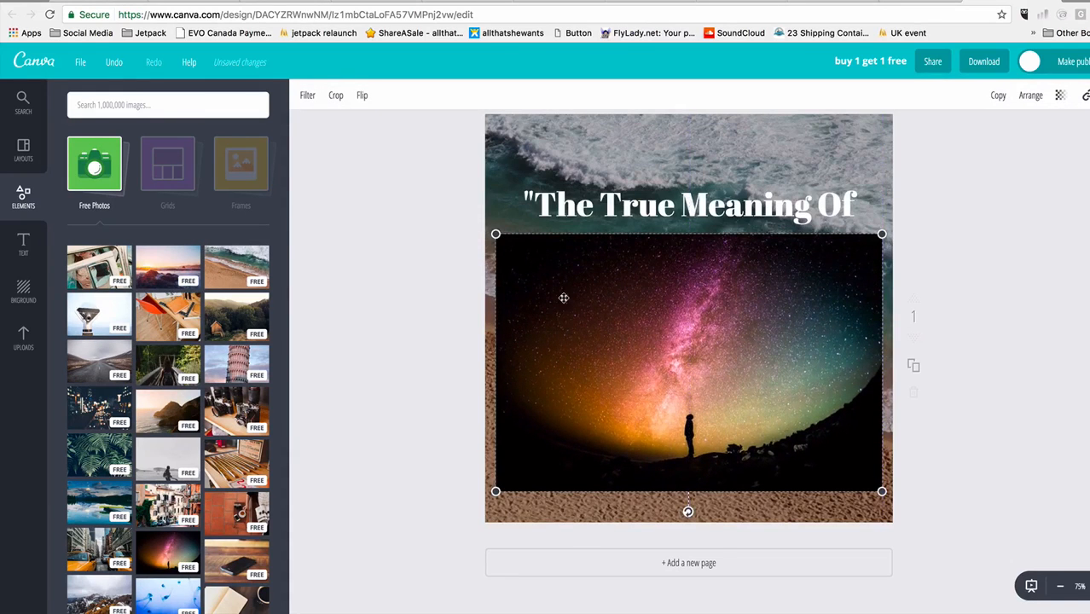
- Replace the beach background with the night-sky photo, filling the page with the standing figure right of center
{"action": "left_click_drag", "start_coordinate": [540, 169], "coordinate": [592, 173]}
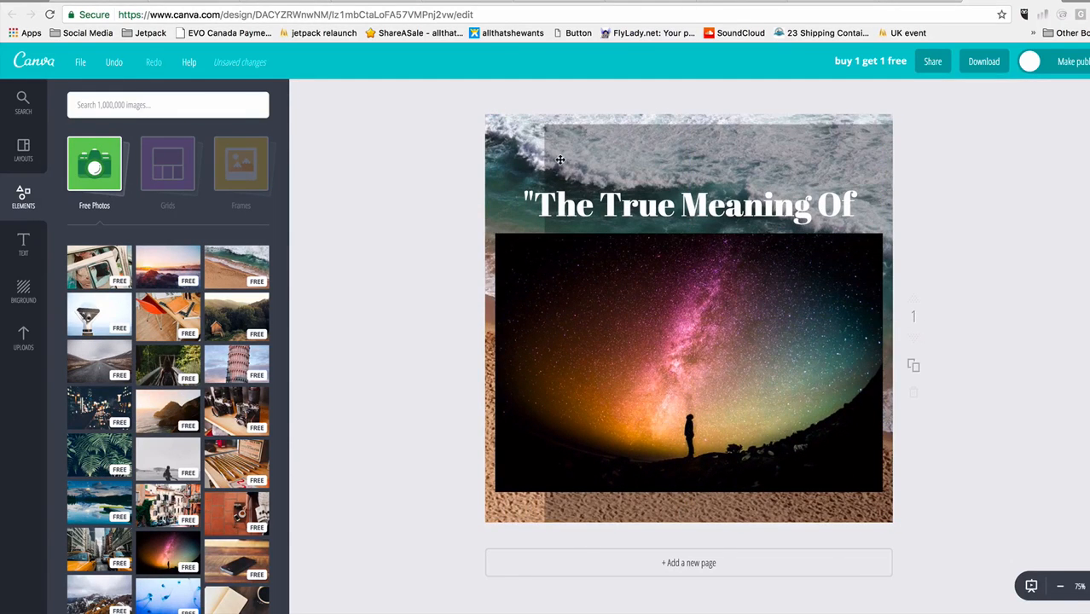
{"action": "left_click", "coordinate": [526, 157]}
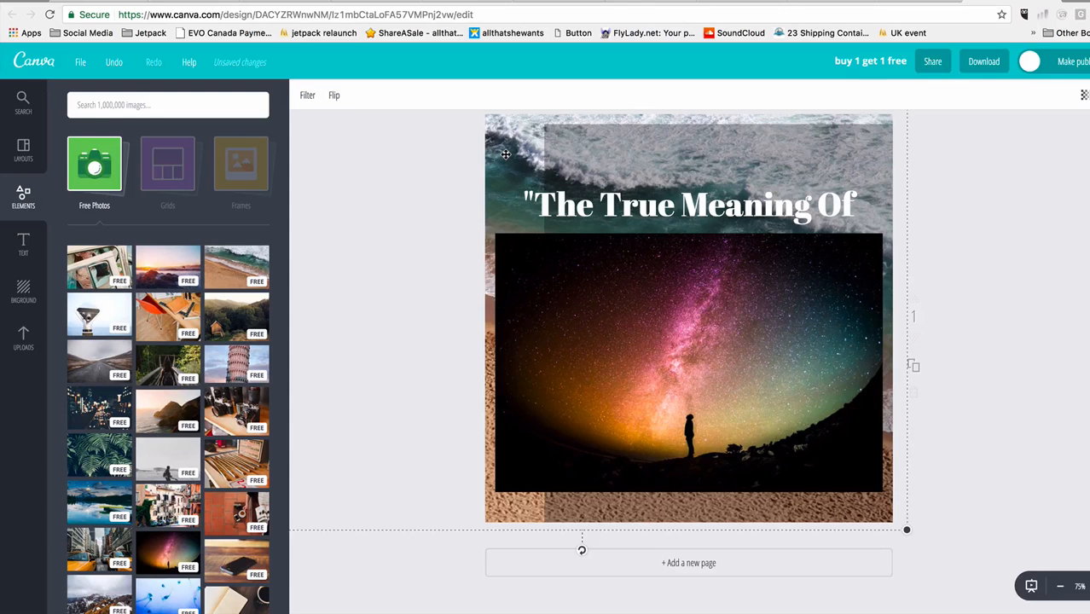
{"action": "key", "text": "BackSpace"}
{"action": "left_click_drag", "start_coordinate": [499, 261], "coordinate": [501, 146]}
{"action": "left_click_drag", "start_coordinate": [871, 364], "coordinate": [1033, 513]}
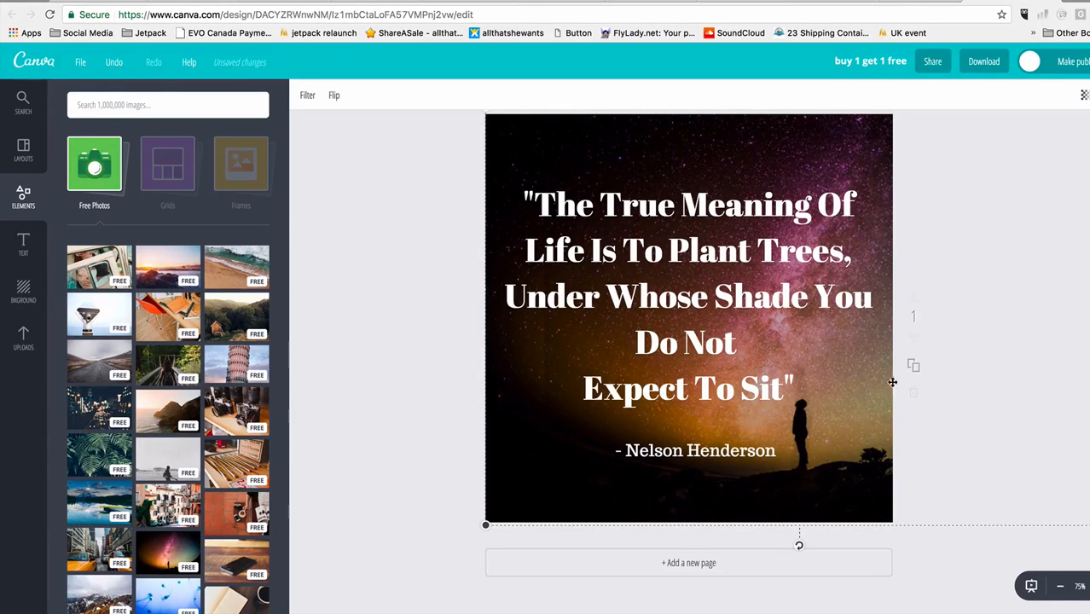
- Set the design title to "The True meaning"
{"action": "left_click", "coordinate": [886, 67]}
{"action": "type", "text": "The Tr"}
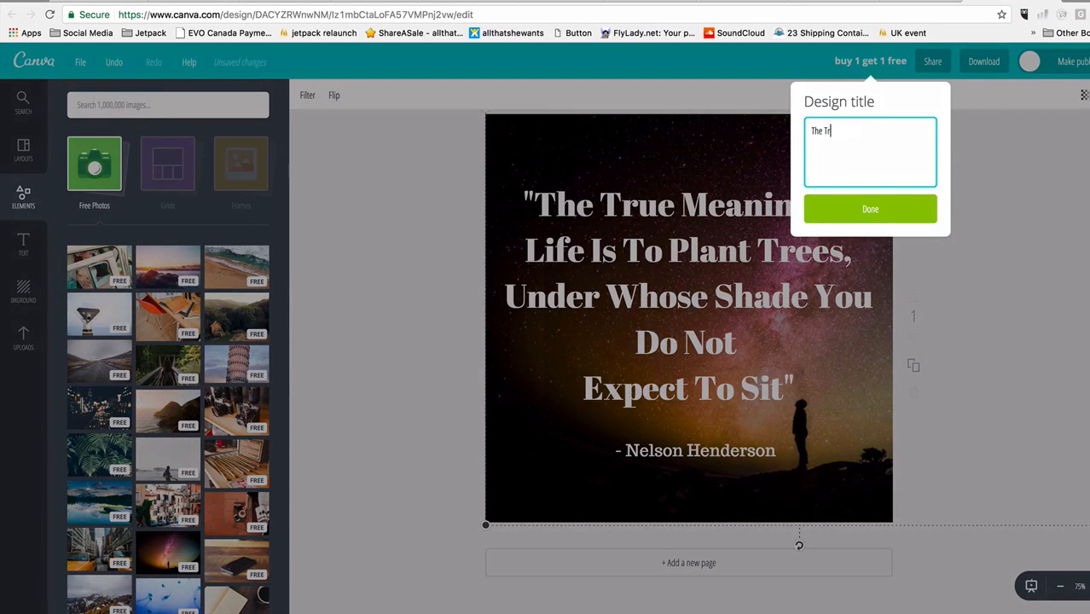
{"action": "type", "text": "ue meaning"}
{"action": "left_click", "coordinate": [849, 212]}
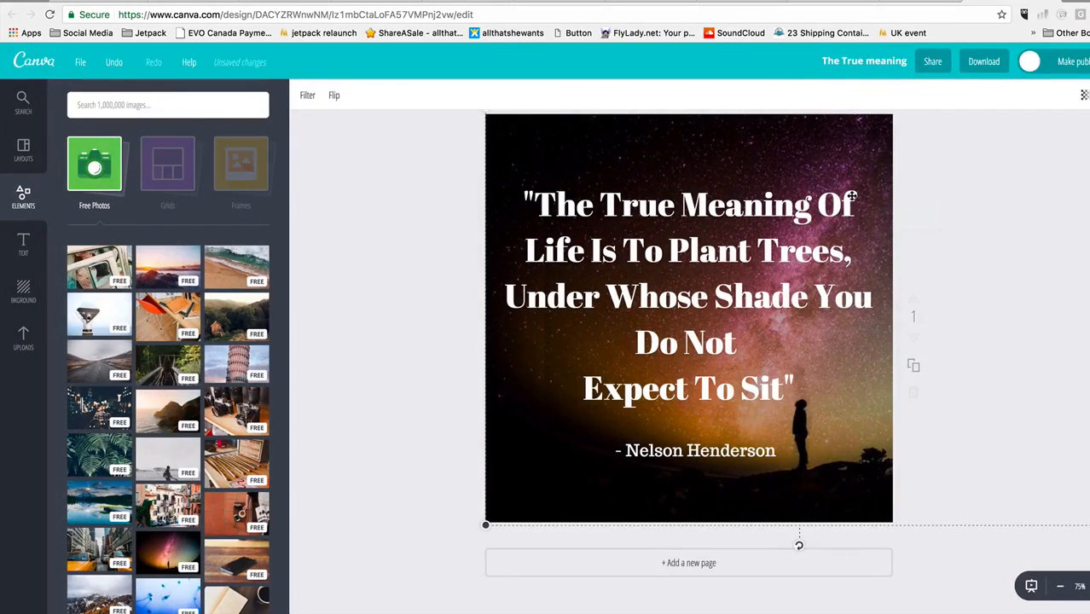
- Download the design as a JPG file and dismiss the download notice
{"action": "left_click", "coordinate": [998, 64]}
{"action": "left_click", "coordinate": [982, 132]}
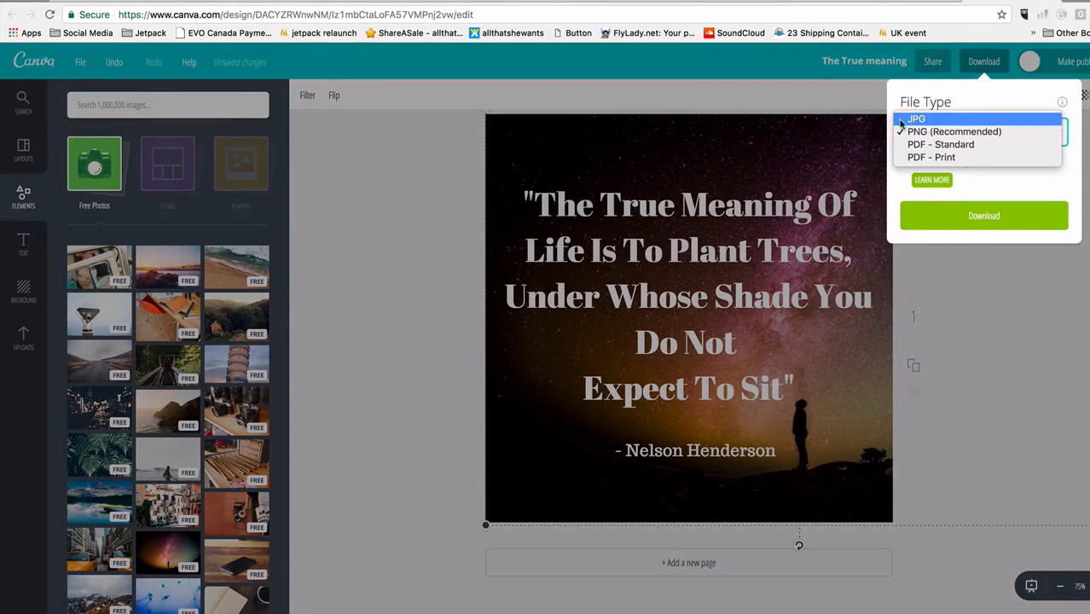
{"action": "left_click", "coordinate": [928, 119]}
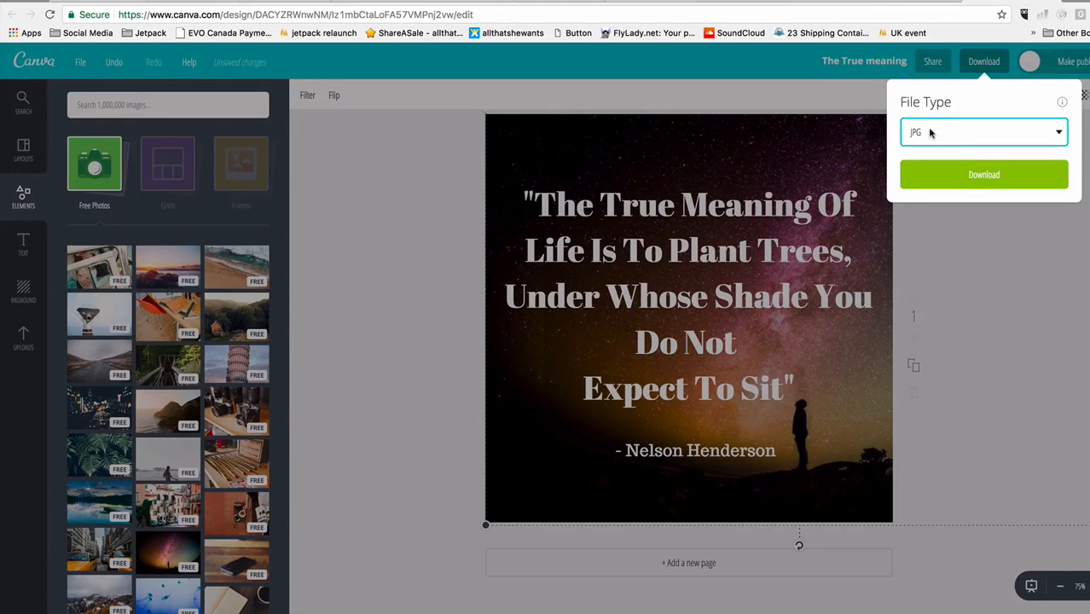
{"action": "left_click", "coordinate": [931, 133]}
{"action": "left_click", "coordinate": [924, 133]}
{"action": "left_click", "coordinate": [972, 179]}
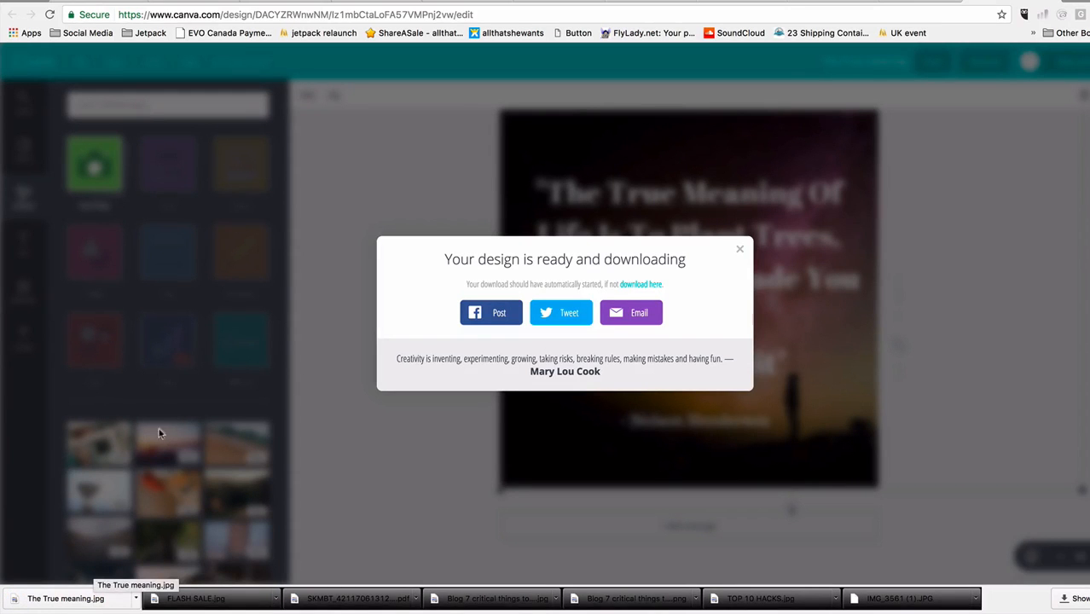
{"action": "mouse_move", "coordinate": [256, 0]}
{"action": "left_click", "coordinate": [285, 114]}
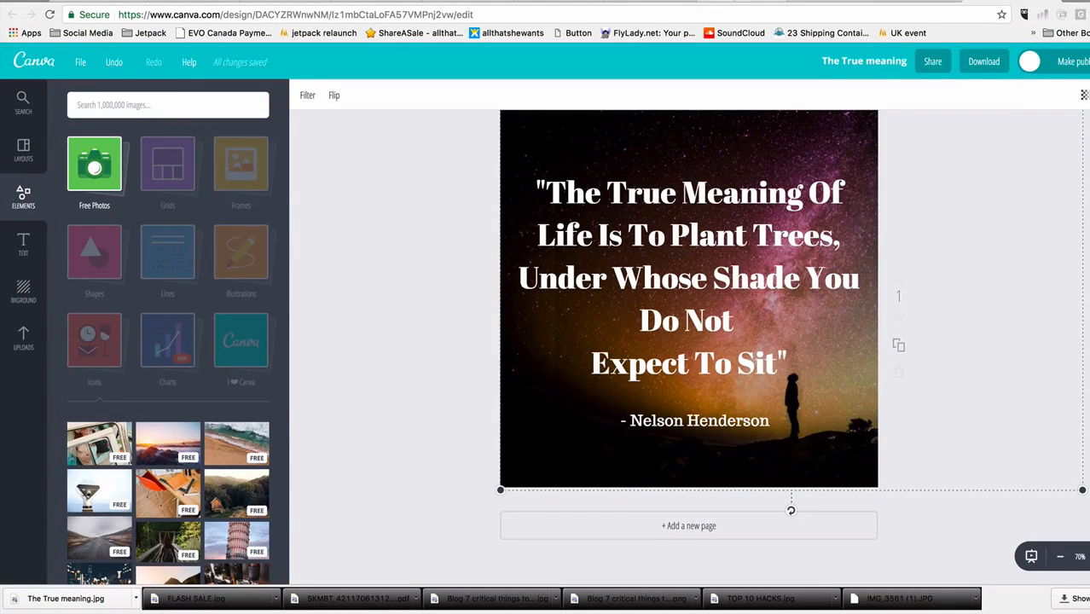
- Switch to the Hootsuite dashboard, wake it from its snooze and open the message composer
{"action": "key", "text": "ctrl+Tab"}
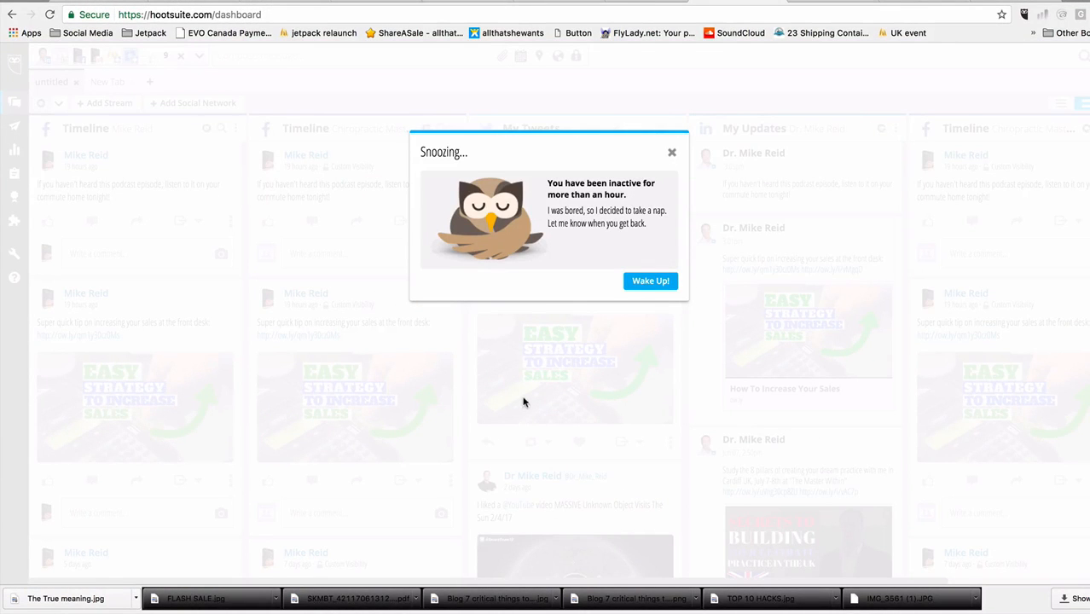
{"action": "left_click", "coordinate": [639, 283]}
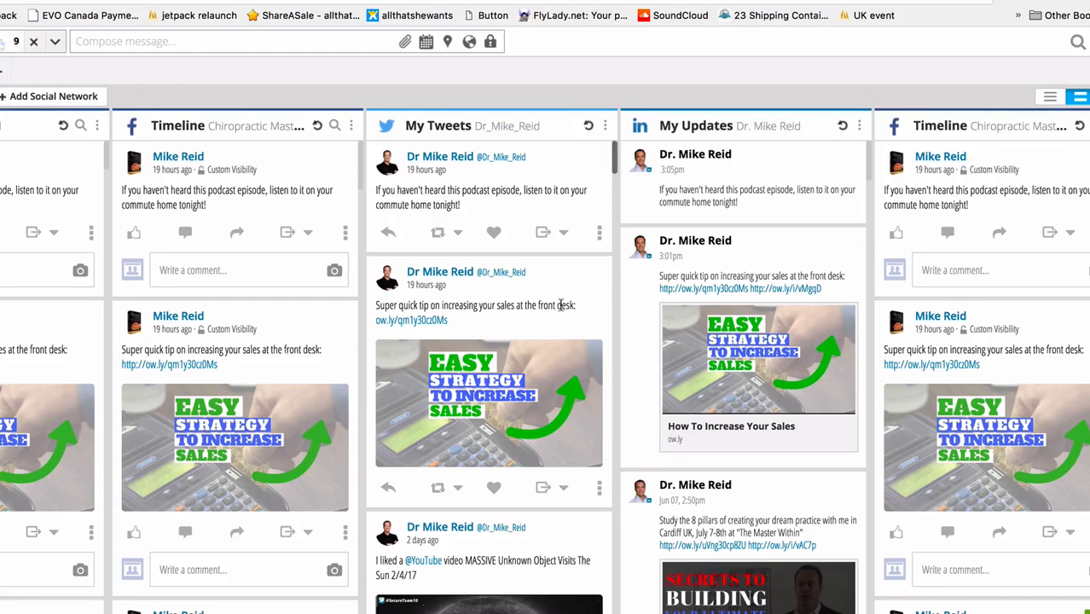
{"action": "left_click", "coordinate": [194, 41]}
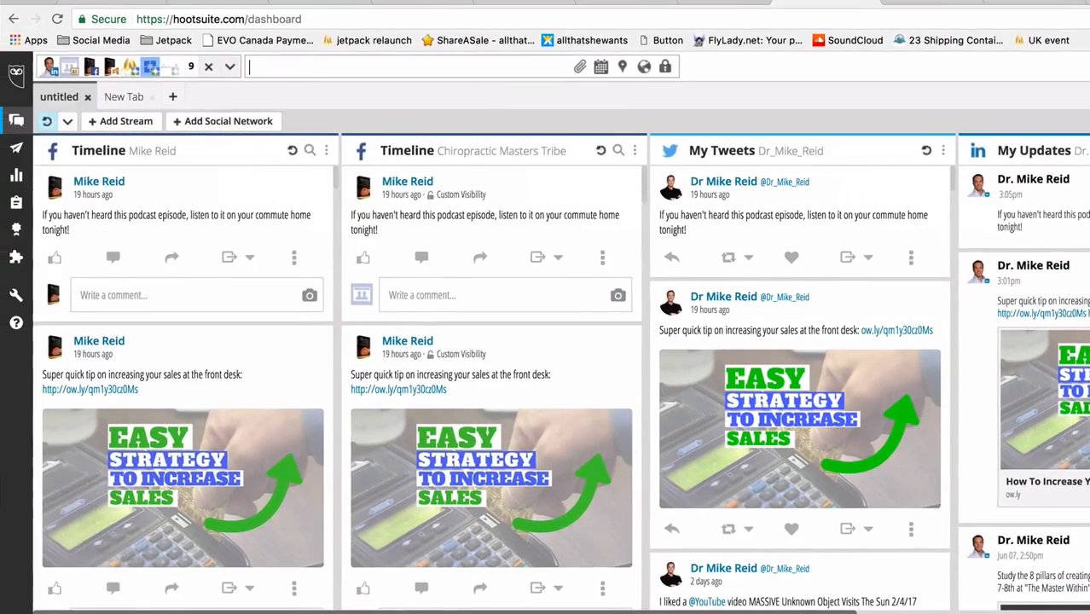
{"action": "left_click", "coordinate": [330, 74]}
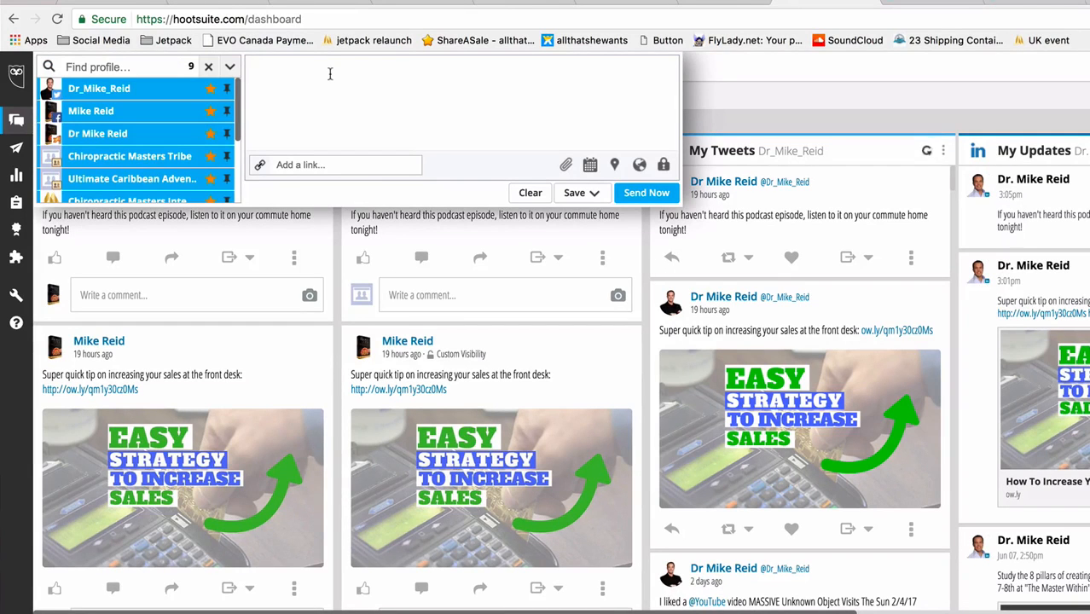
- Enter "The True meaning" as the text of the new social media message
{"action": "type", "text": "New"}
{"action": "key", "text": "BackSpace"}
{"action": "key", "text": "BackSpace"}
{"action": "key", "text": "BackSpace"}
{"action": "type", "text": "The True meaning"}
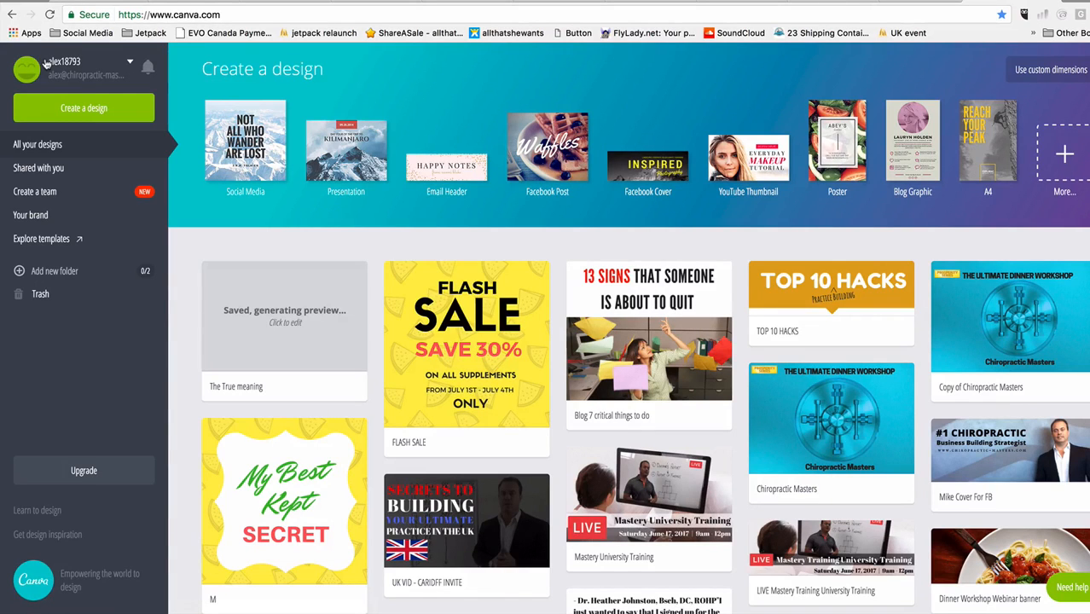
- Return to Canva and look through the full list of design types, including marketing materials and social media headers
{"action": "left_click", "coordinate": [56, 110]}
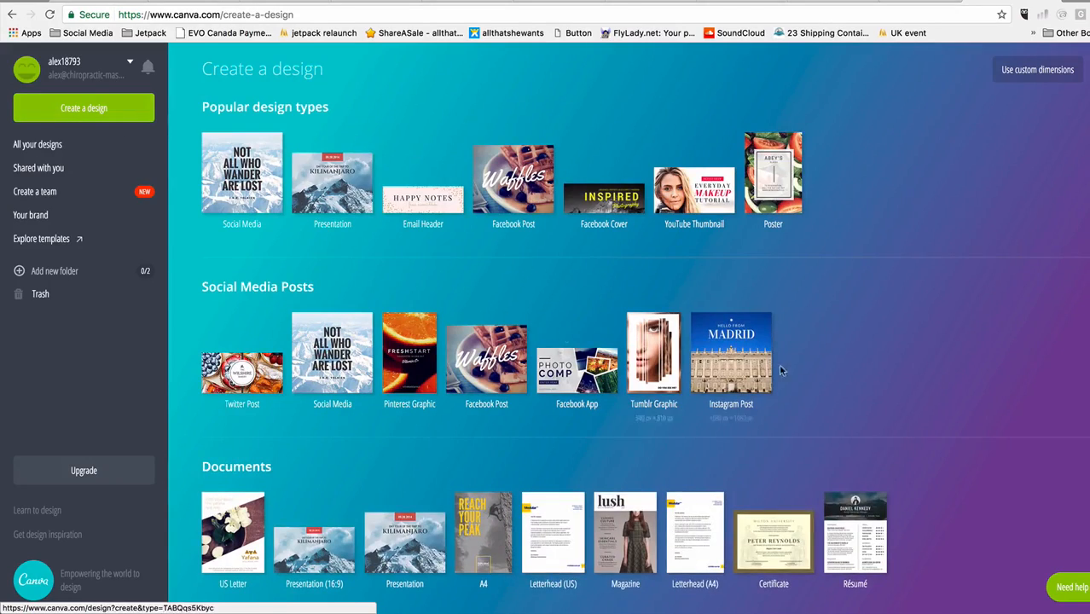
{"action": "scroll", "coordinate": [819, 366], "scroll_direction": "down", "scroll_amount": 3}
{"action": "scroll", "coordinate": [819, 368], "scroll_direction": "down", "scroll_amount": 4}
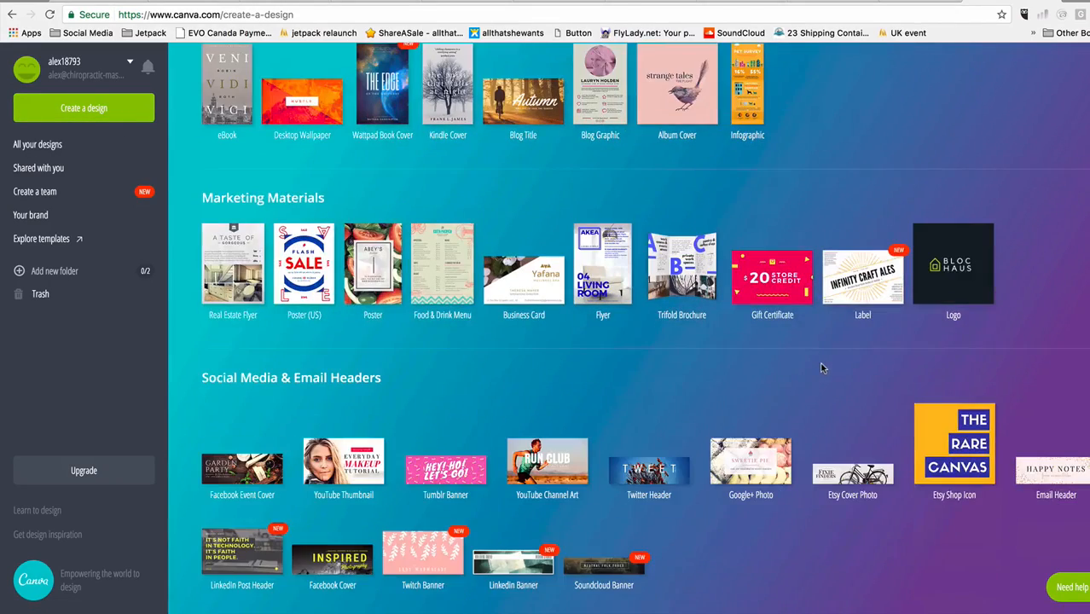